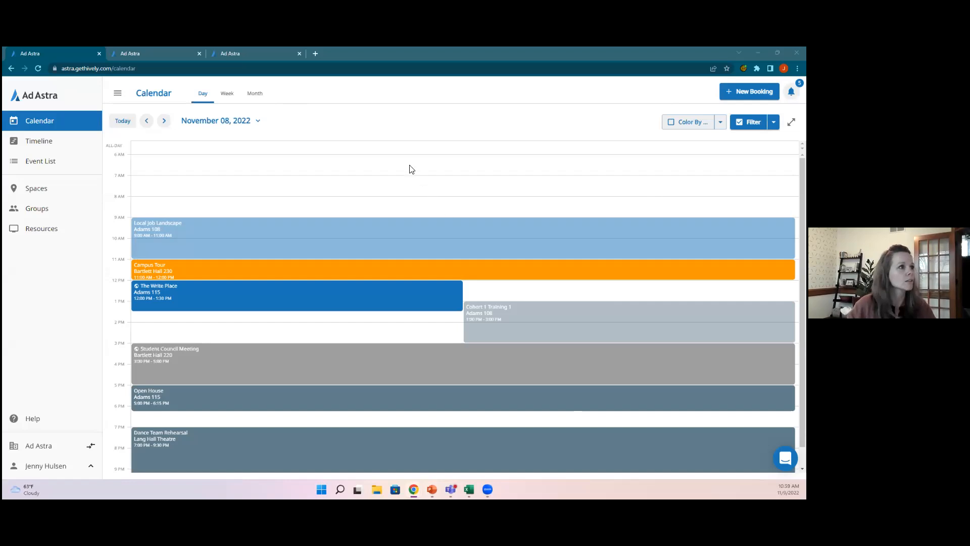
{"action": "left_click", "coordinate": [404, 57]}
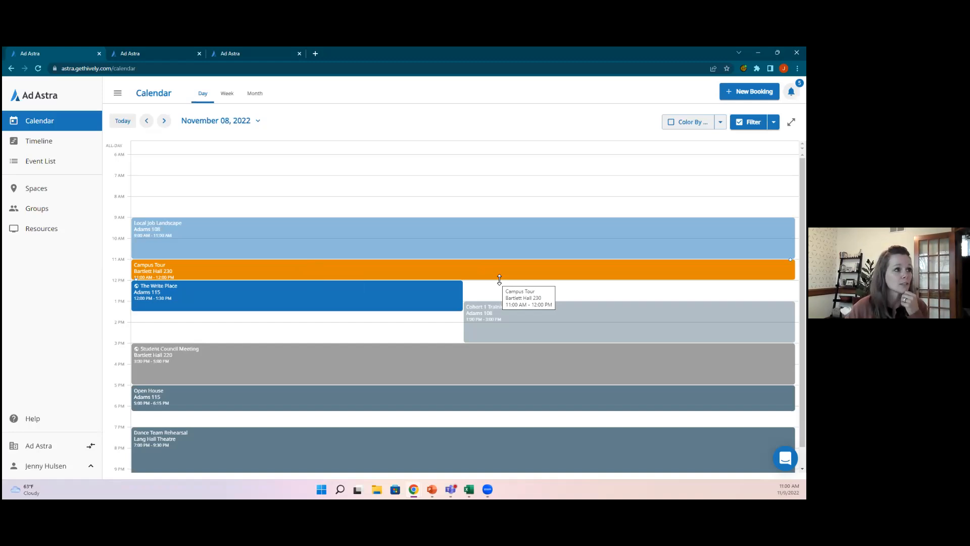
Step: Show all unfiltered events for the week of November 6–12, compare with the month view, and reveal the filter options
{"action": "left_click", "coordinate": [227, 96]}
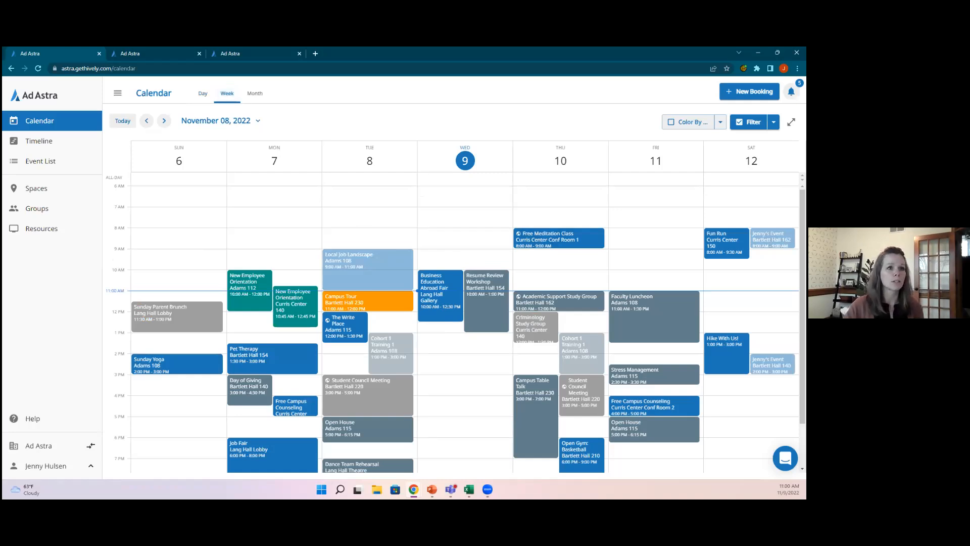
{"action": "left_click", "coordinate": [749, 122]}
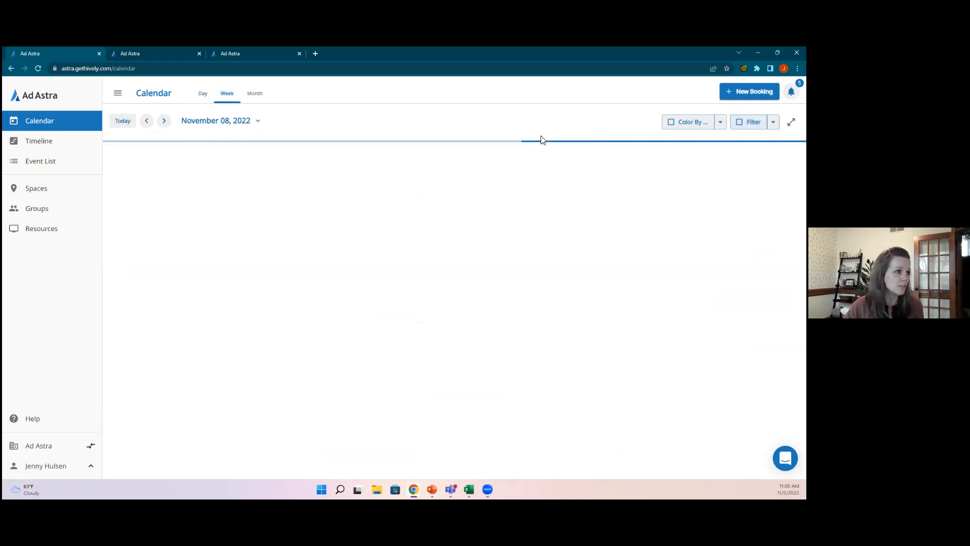
{"action": "scroll", "coordinate": [597, 253], "scroll_direction": "down", "scroll_amount": 1}
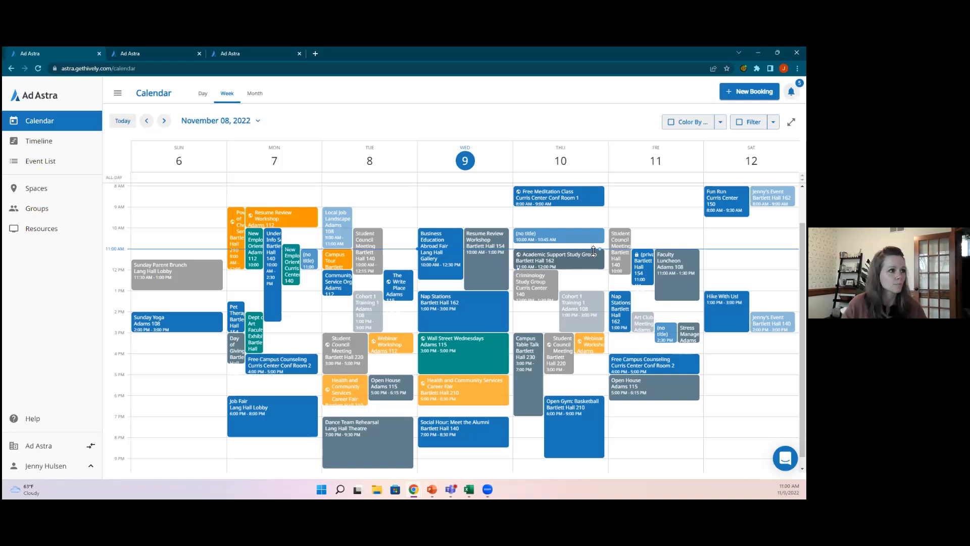
{"action": "left_click", "coordinate": [260, 98]}
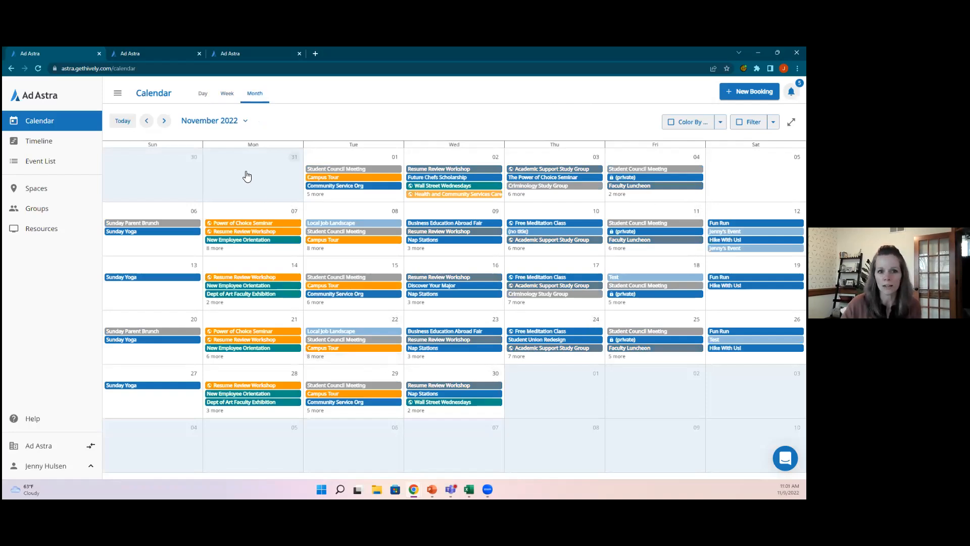
{"action": "left_click", "coordinate": [228, 94]}
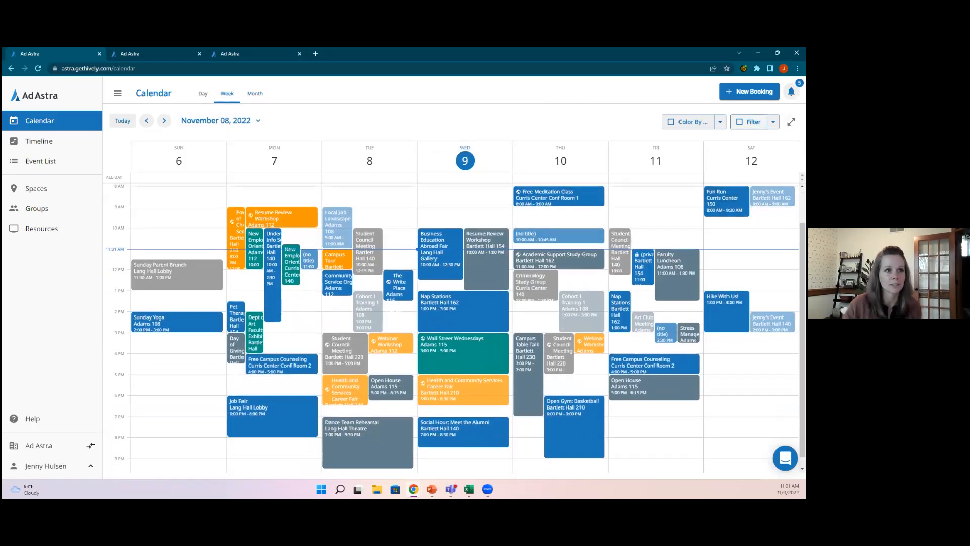
{"action": "left_click", "coordinate": [773, 122]}
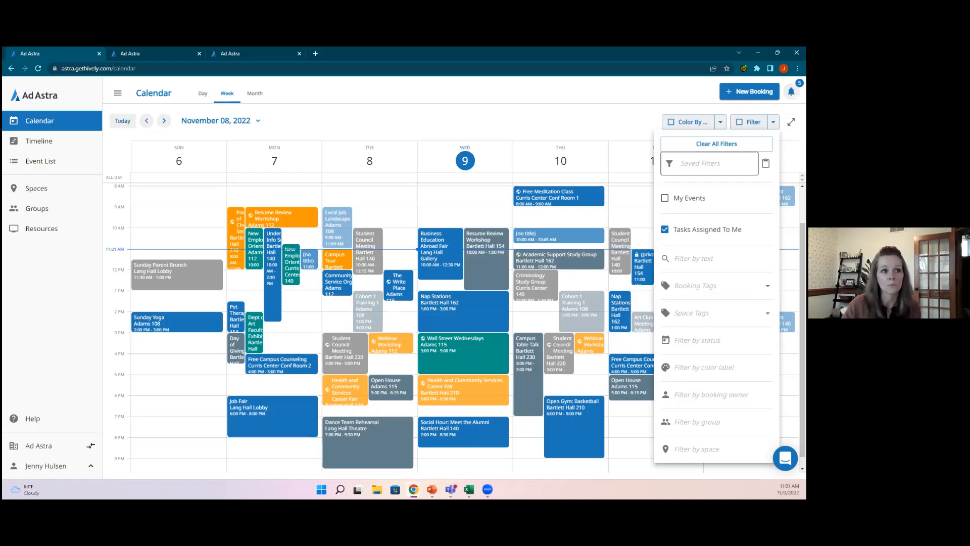
Step: Check the saved filters, close the filter panel, and view the November 08, 2022 timeline by room
{"action": "left_click", "coordinate": [709, 163]}
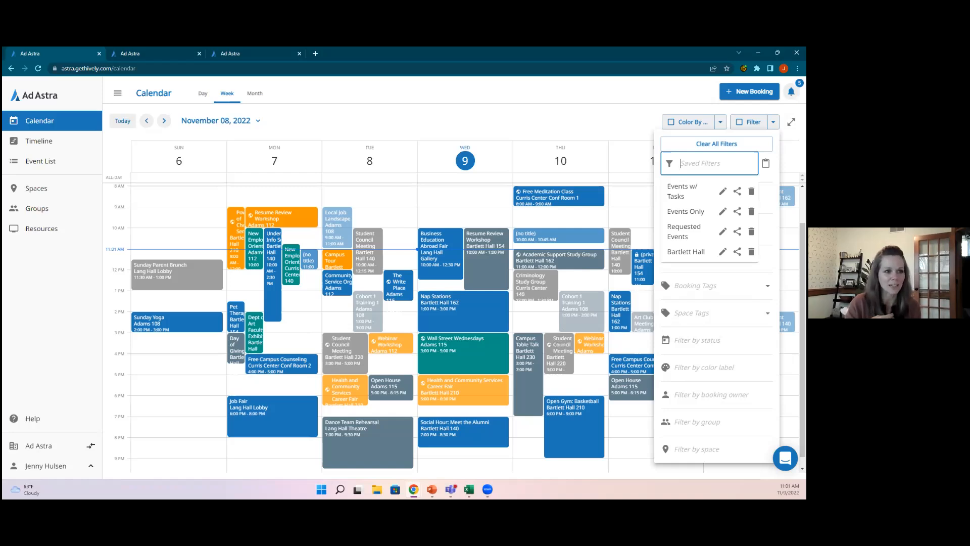
{"action": "left_click", "coordinate": [570, 124]}
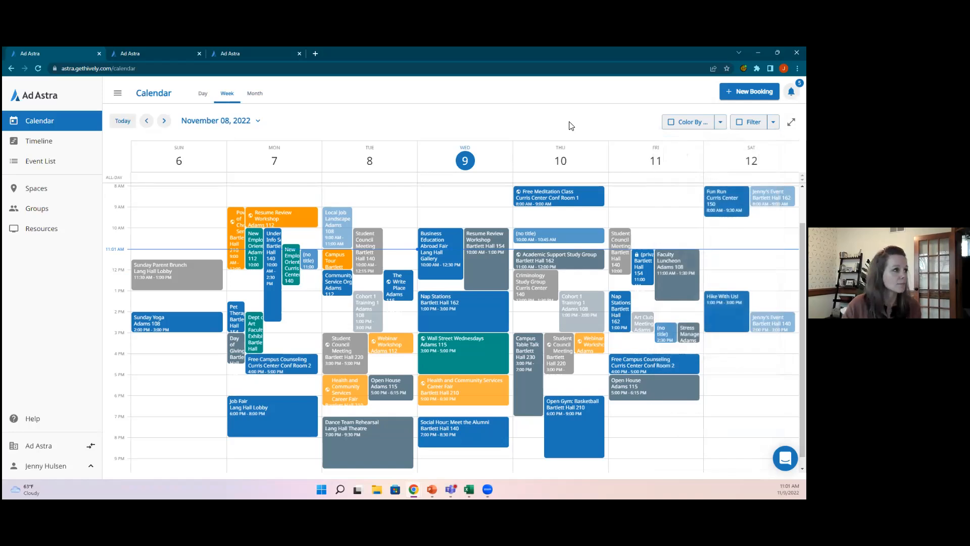
{"action": "left_click", "coordinate": [45, 144]}
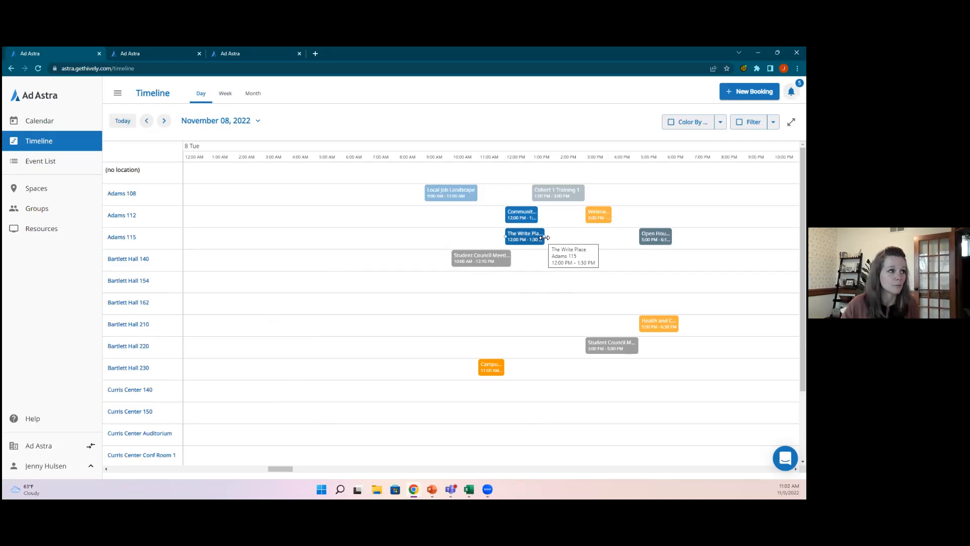
Step: Compare the week and month timeline spans, then return to the November 6–12 week calendar
{"action": "left_click", "coordinate": [225, 94]}
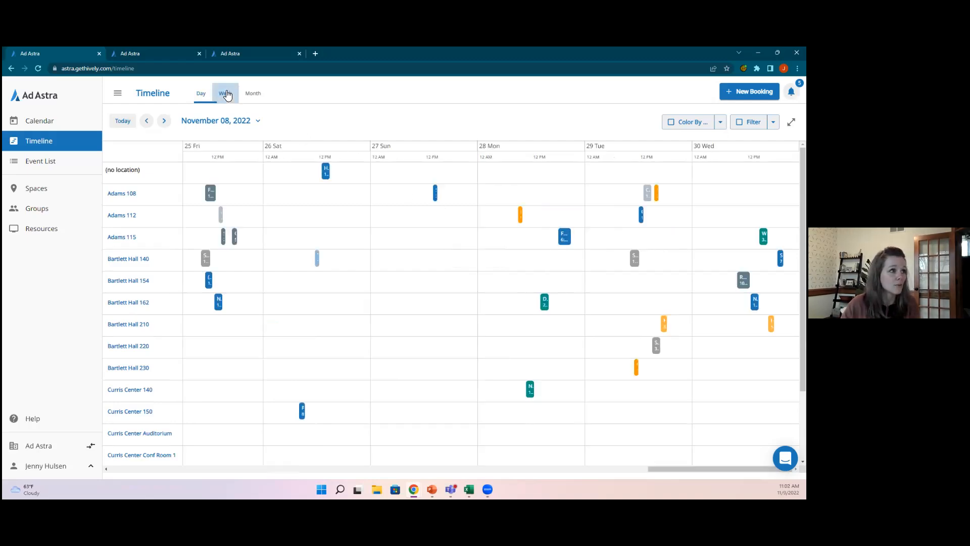
{"action": "left_click", "coordinate": [253, 93]}
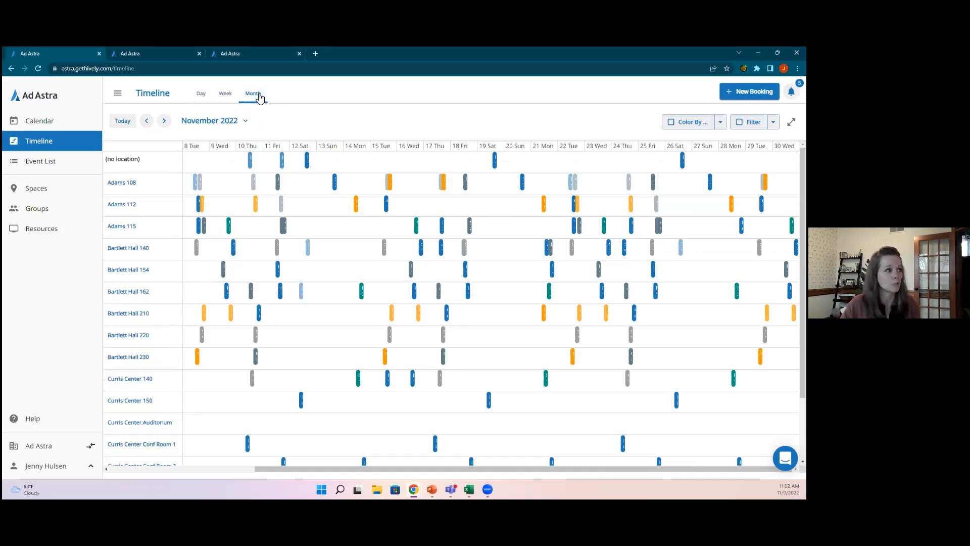
{"action": "left_click", "coordinate": [38, 121]}
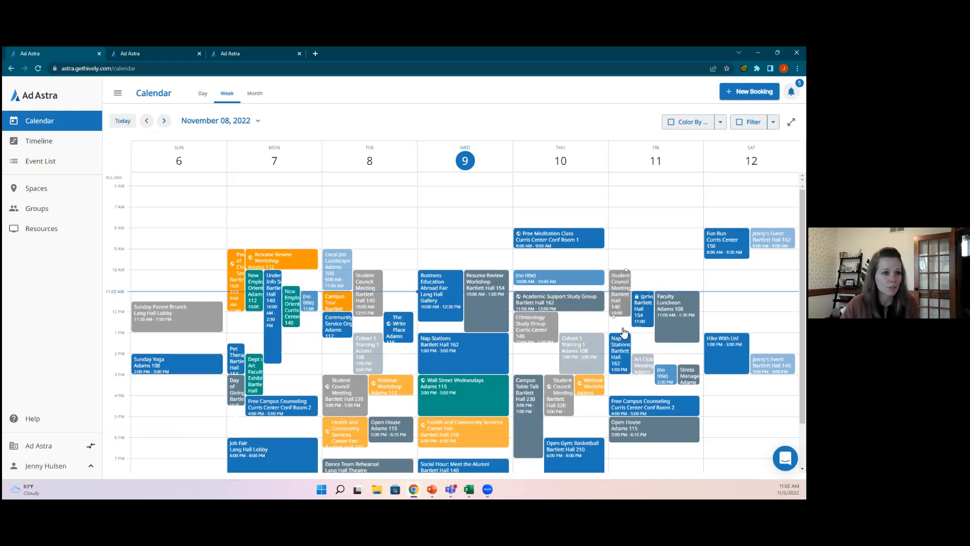
Step: Open the Academic Support Study Group event and review its owner and category lists, keeping Internal
{"action": "left_click", "coordinate": [547, 303]}
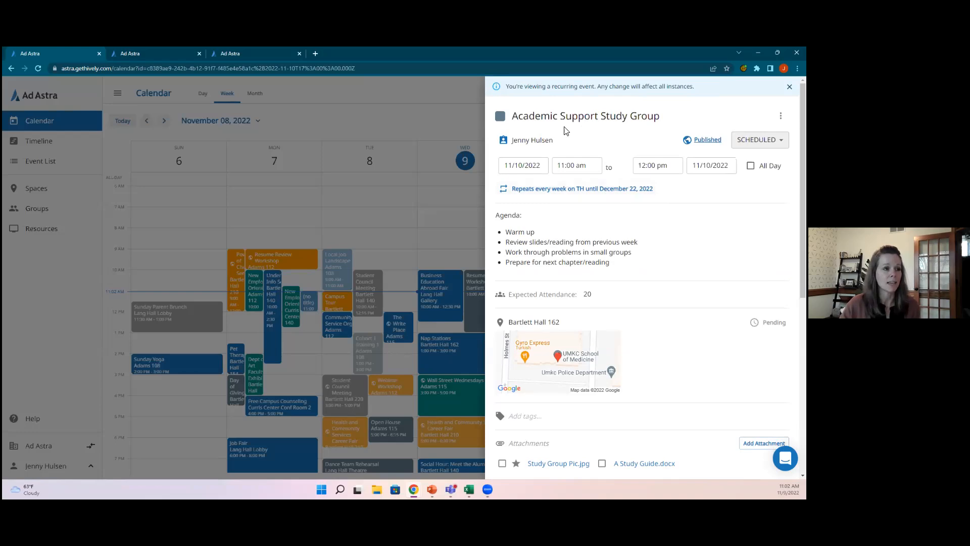
{"action": "left_click", "coordinate": [504, 144]}
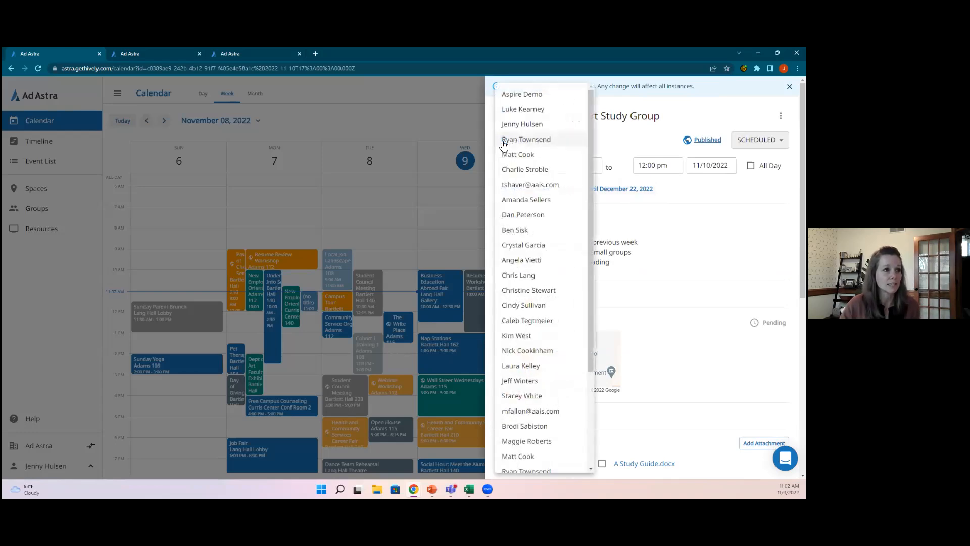
{"action": "left_click", "coordinate": [612, 145]}
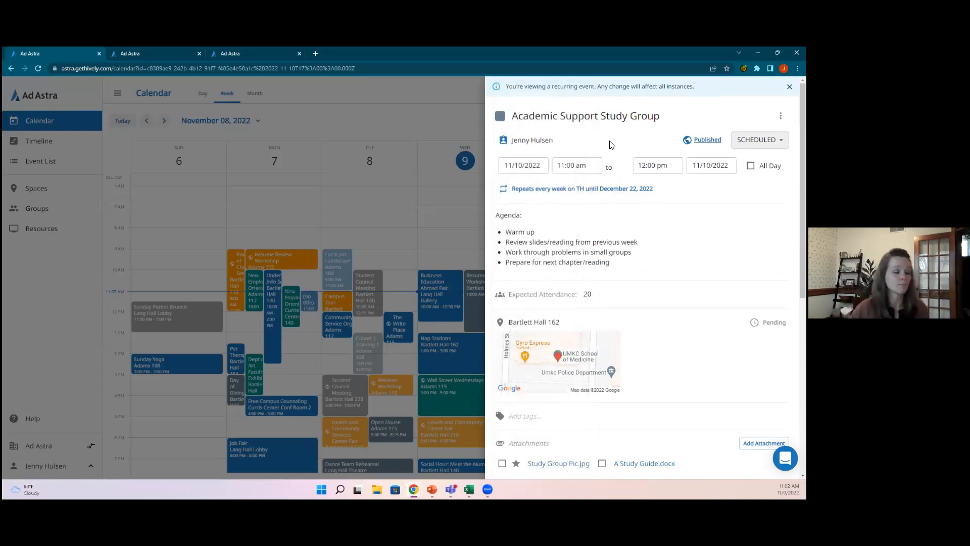
{"action": "left_click", "coordinate": [500, 117]}
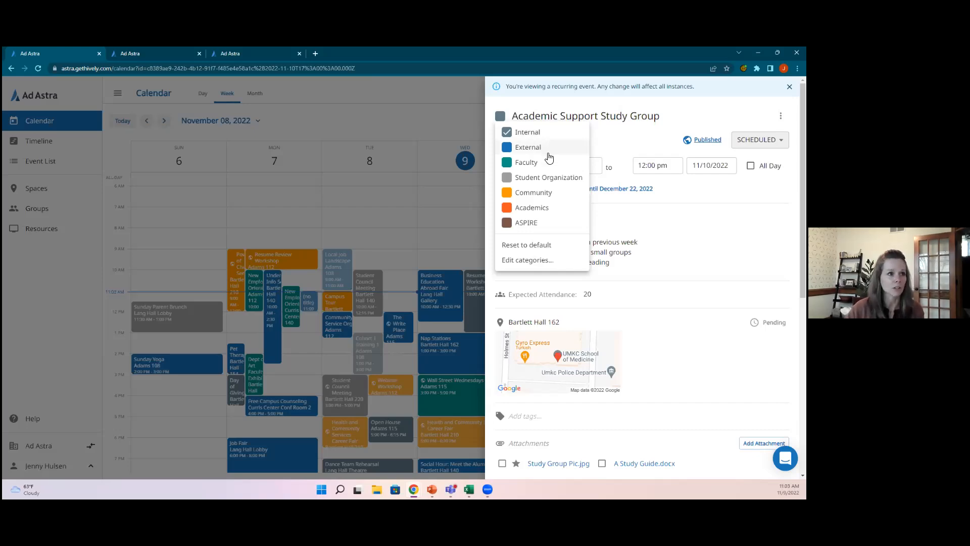
{"action": "left_click", "coordinate": [621, 144]}
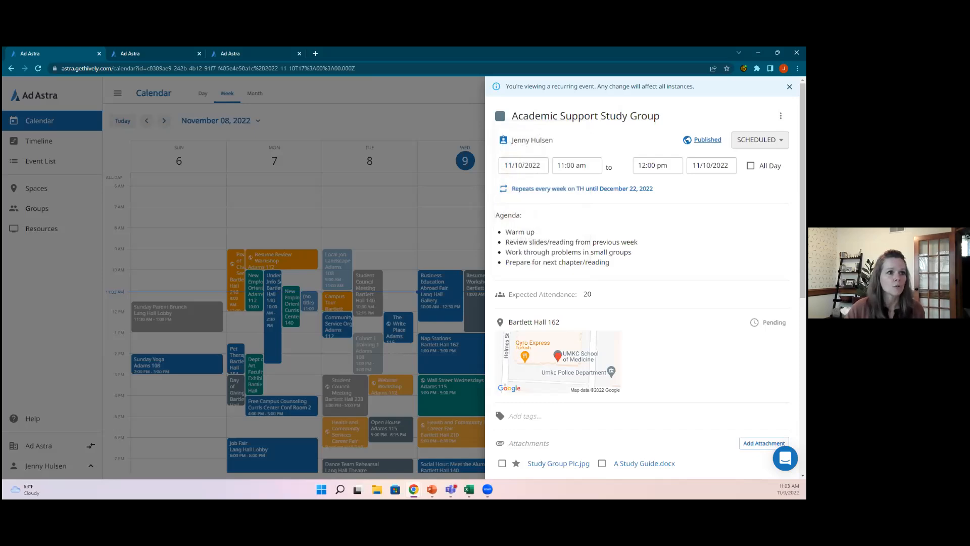
Step: Review the status choices keeping SCHEDULED, then bring up the event's Published share settings
{"action": "left_click", "coordinate": [759, 140]}
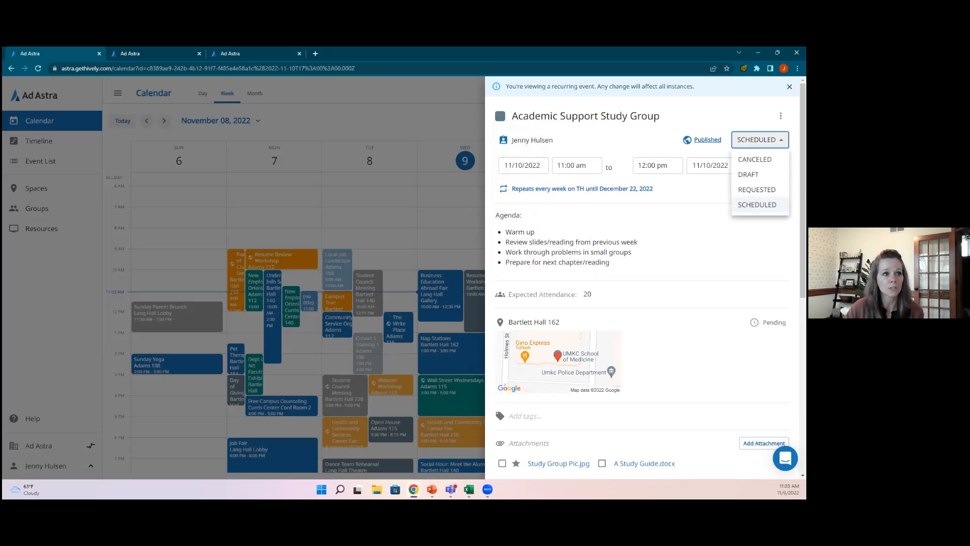
{"action": "left_click", "coordinate": [624, 147]}
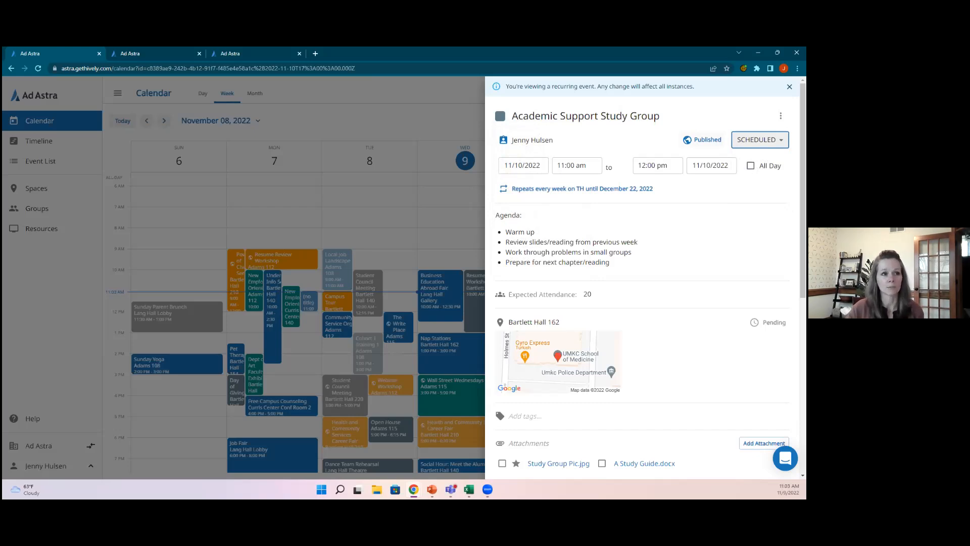
{"action": "left_click", "coordinate": [702, 140]}
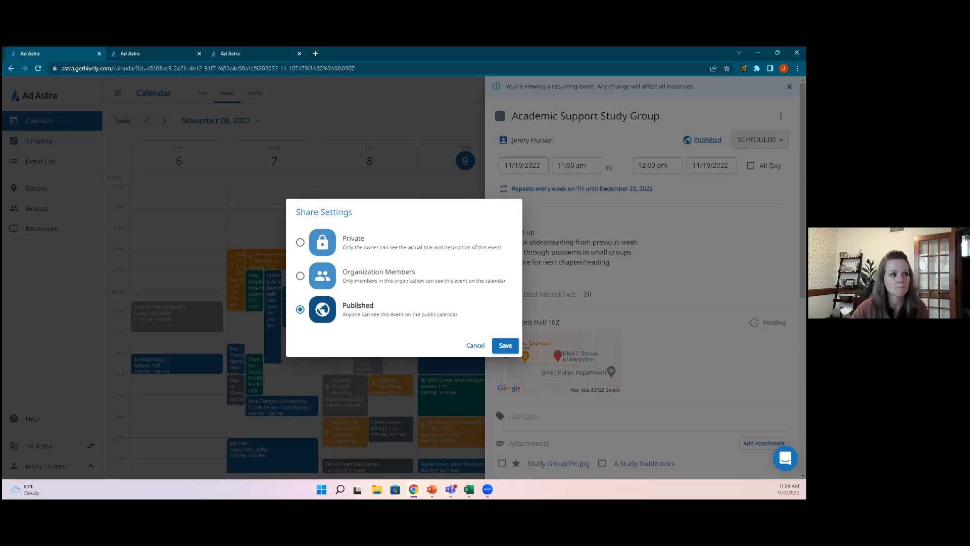
Step: Cancel Share Settings to keep the study group Published and scroll to its requested resources
{"action": "left_click", "coordinate": [505, 345]}
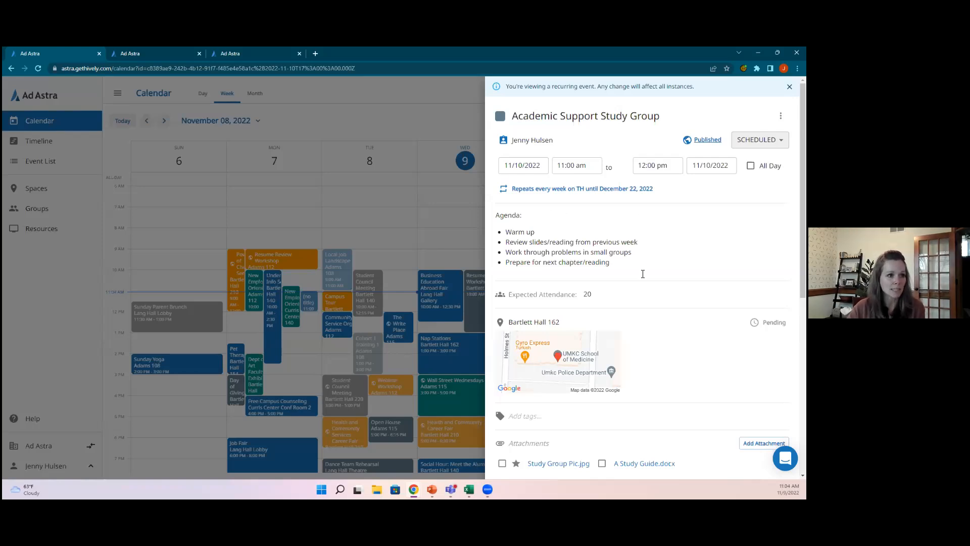
{"action": "scroll", "coordinate": [608, 294], "scroll_direction": "down", "scroll_amount": 2}
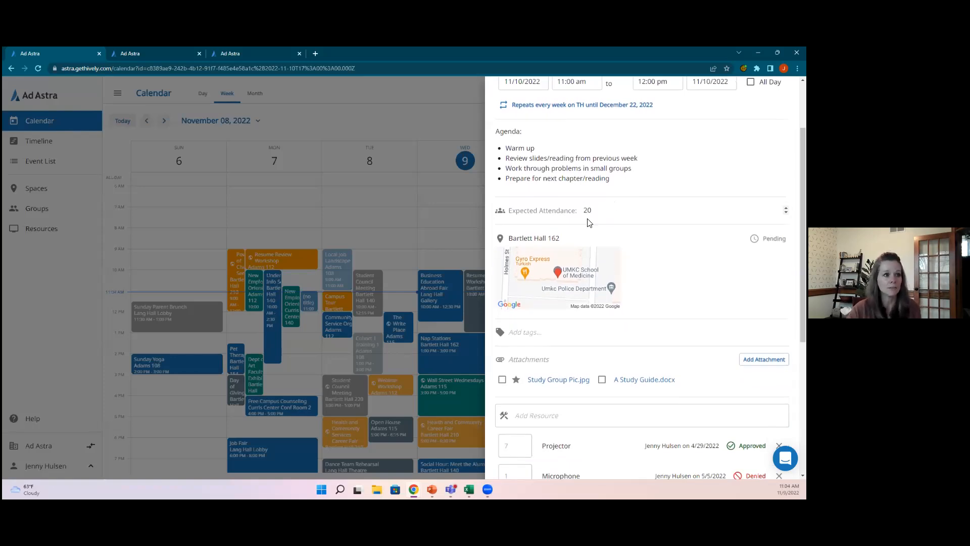
Step: Browse room availability but keep Bartlett Hall 162, then open its location in Google Maps
{"action": "left_click", "coordinate": [570, 238]}
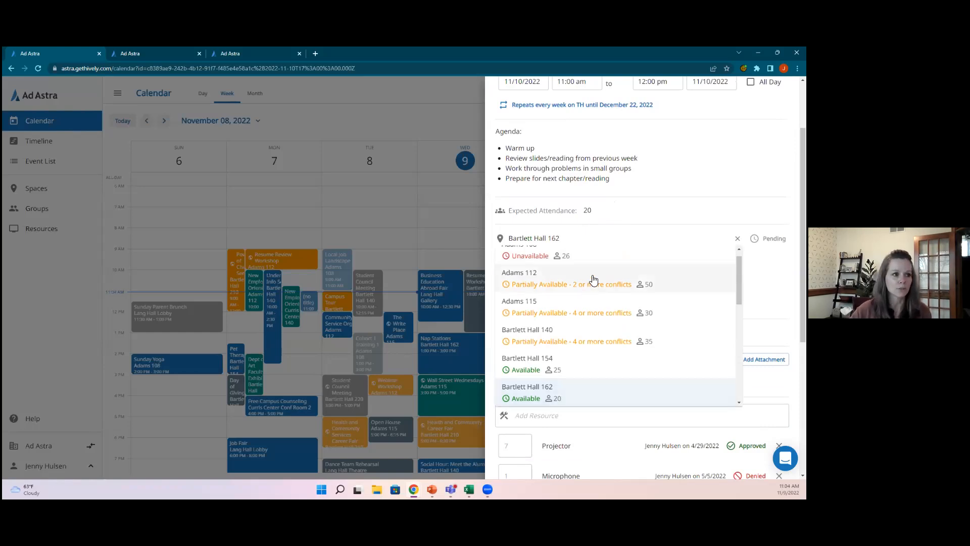
{"action": "scroll", "coordinate": [586, 275], "scroll_direction": "up", "scroll_amount": 1}
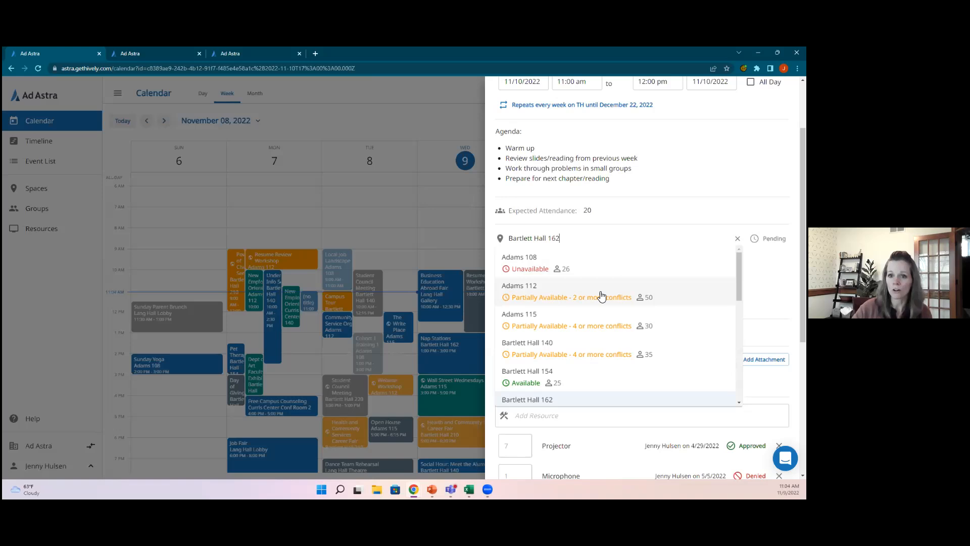
{"action": "scroll", "coordinate": [599, 298], "scroll_direction": "down", "scroll_amount": 3}
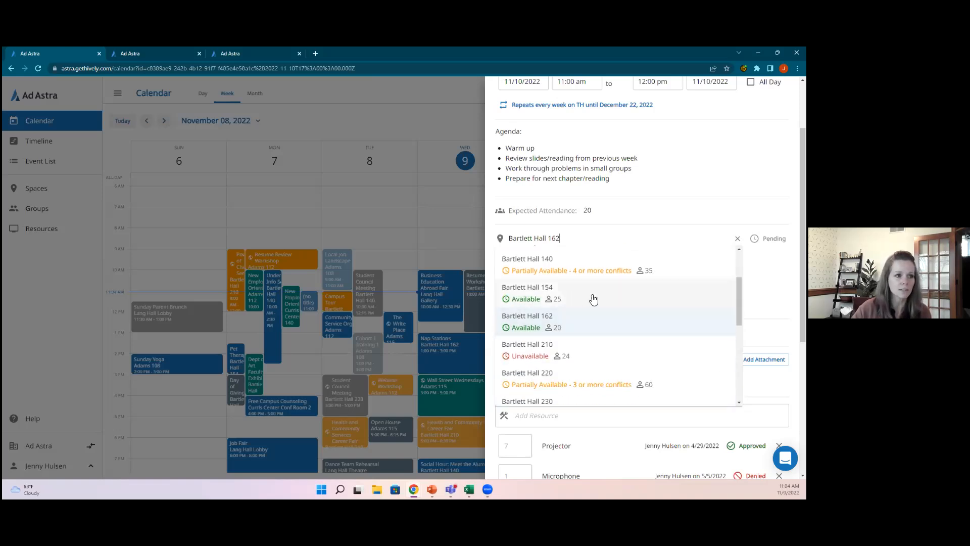
{"action": "scroll", "coordinate": [594, 299], "scroll_direction": "down", "scroll_amount": 3}
{"action": "scroll", "coordinate": [593, 299], "scroll_direction": "down", "scroll_amount": 4}
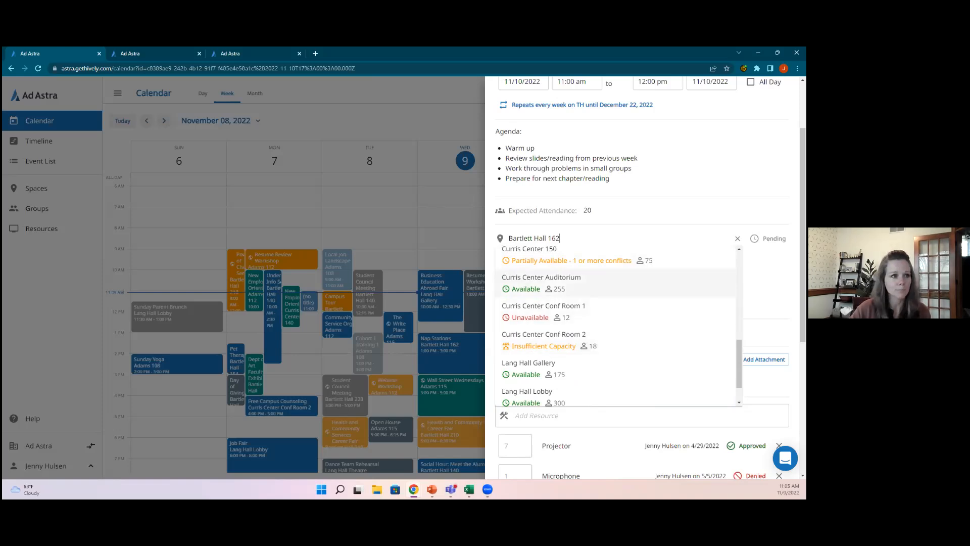
{"action": "left_click", "coordinate": [767, 284]}
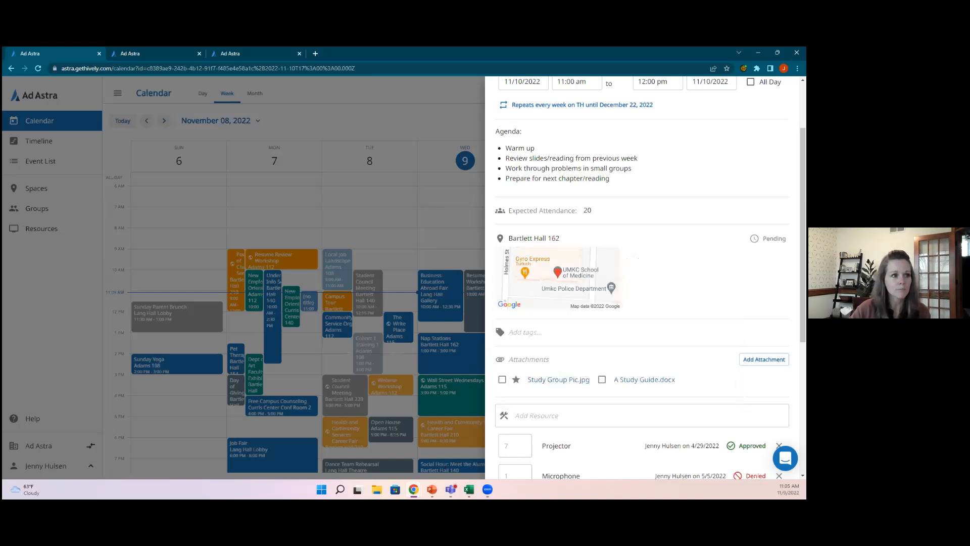
{"action": "left_click", "coordinate": [547, 286]}
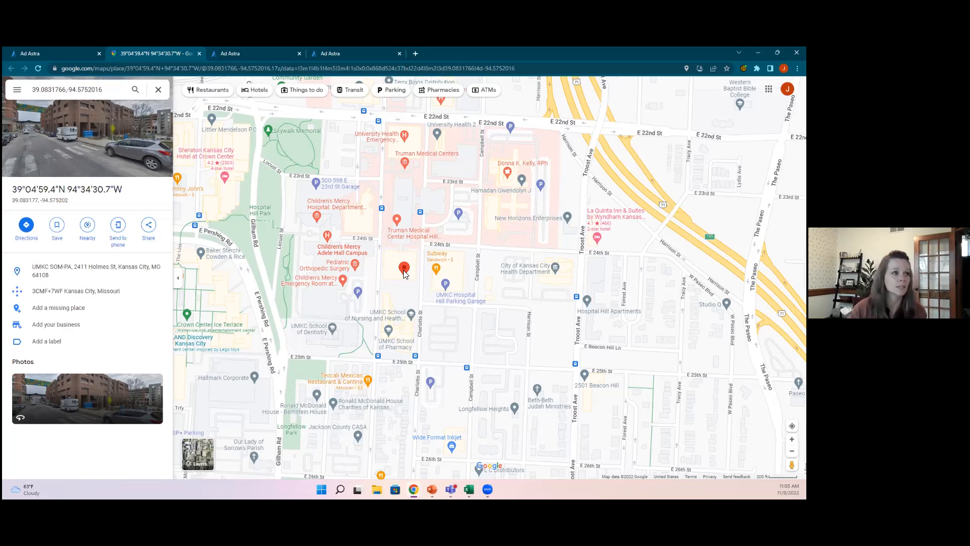
Step: Switch back to the Ad Astra tab with the study group's event details
{"action": "left_click", "coordinate": [64, 51]}
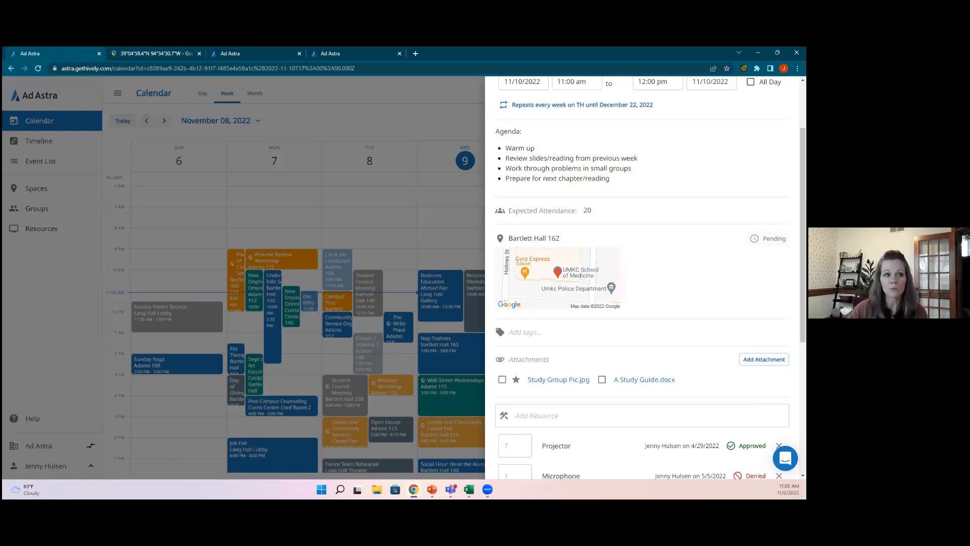
{"action": "left_click", "coordinate": [767, 238]}
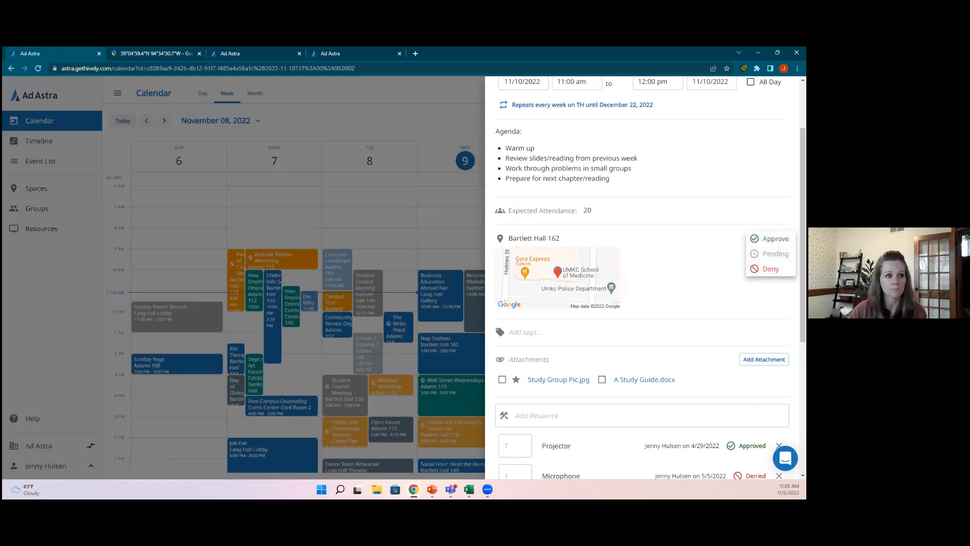
{"action": "left_click", "coordinate": [628, 307]}
{"action": "scroll", "coordinate": [628, 307], "scroll_direction": "down", "scroll_amount": 1}
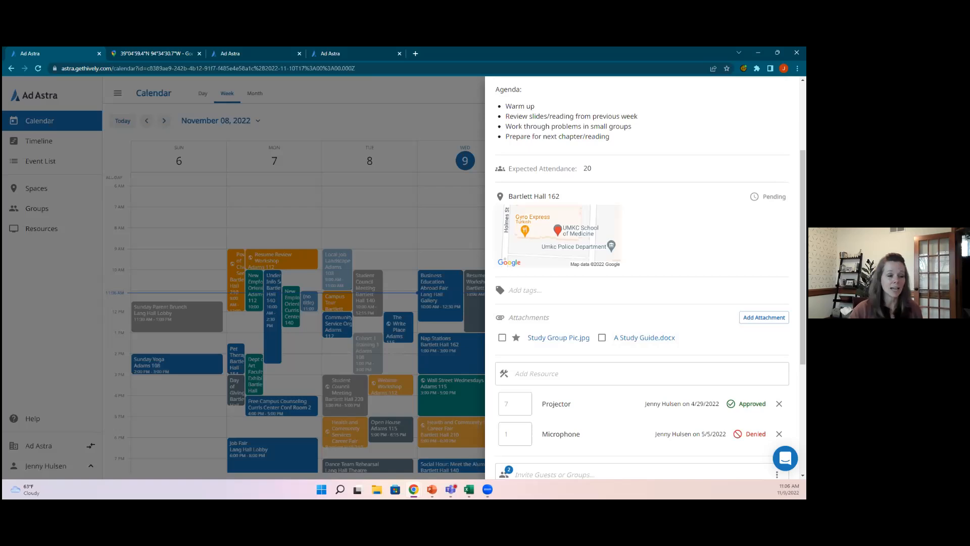
{"action": "scroll", "coordinate": [550, 301], "scroll_direction": "down", "scroll_amount": 1}
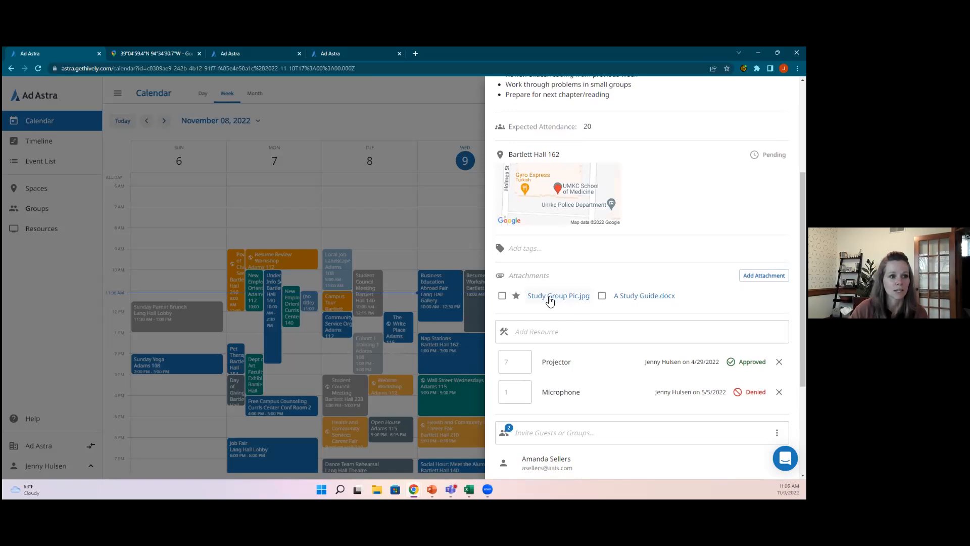
{"action": "scroll", "coordinate": [619, 327], "scroll_direction": "down", "scroll_amount": 1}
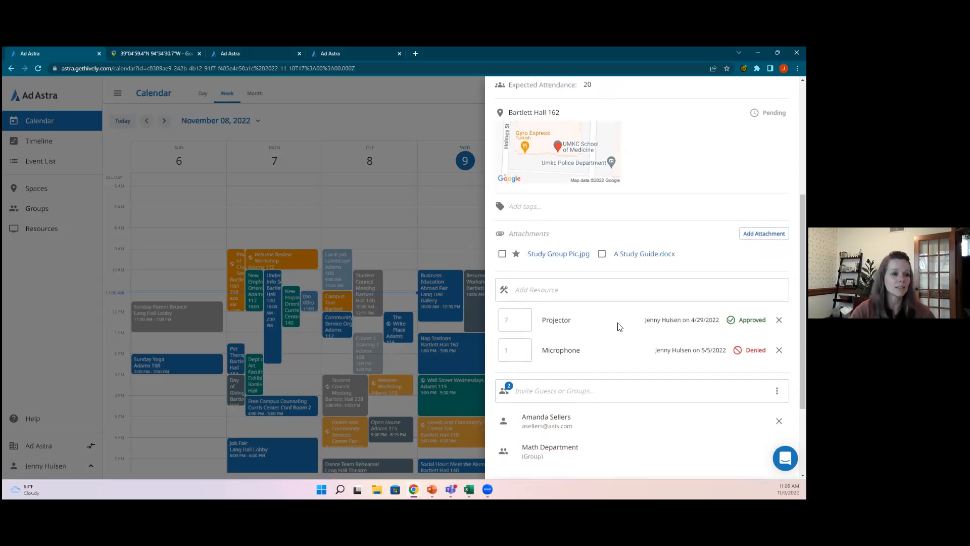
{"action": "left_click", "coordinate": [583, 291]}
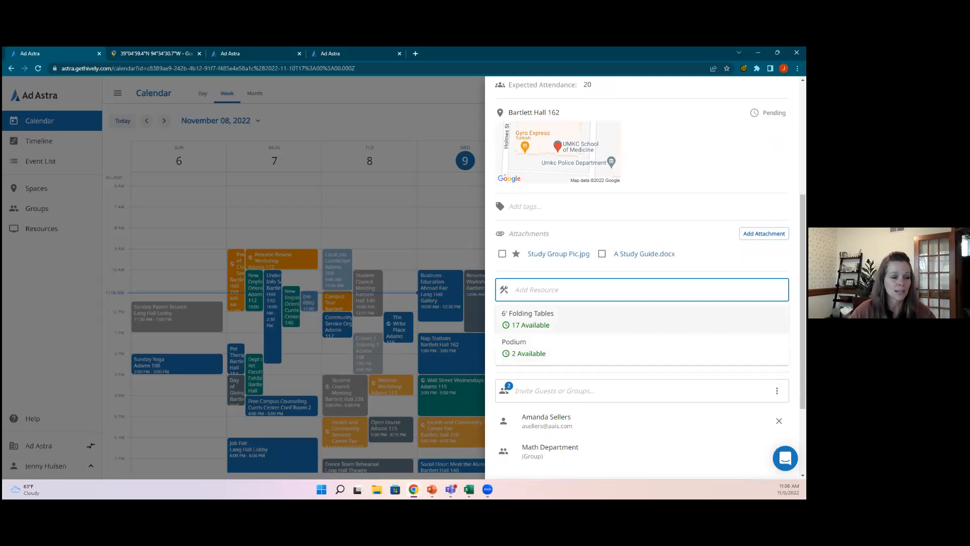
{"action": "key", "text": "Escape"}
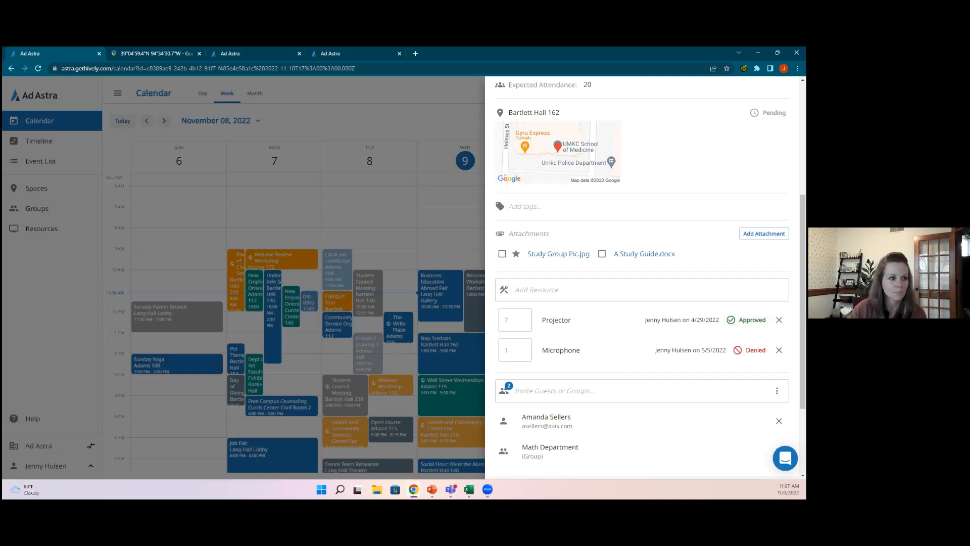
{"action": "scroll", "coordinate": [641, 278], "scroll_direction": "down", "scroll_amount": 2}
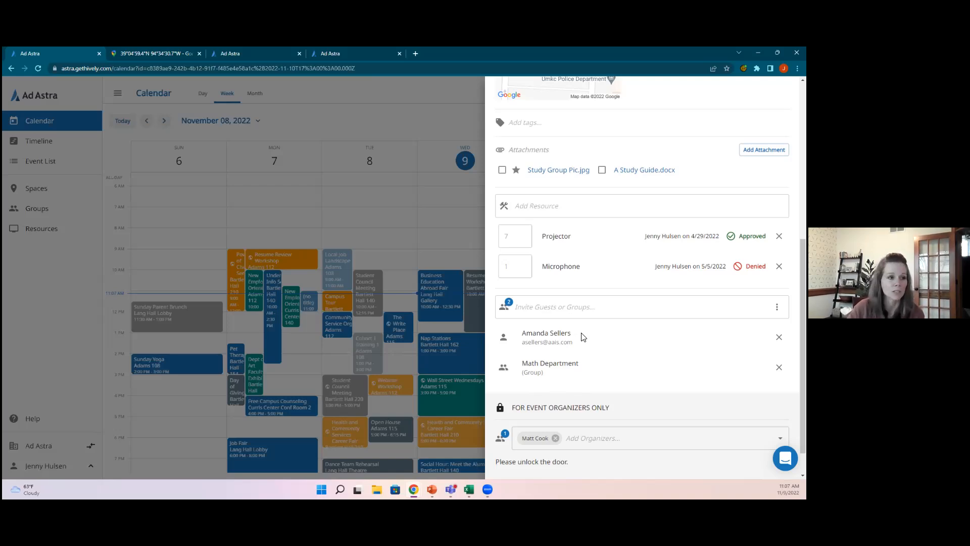
{"action": "scroll", "coordinate": [606, 337], "scroll_direction": "down", "scroll_amount": 1}
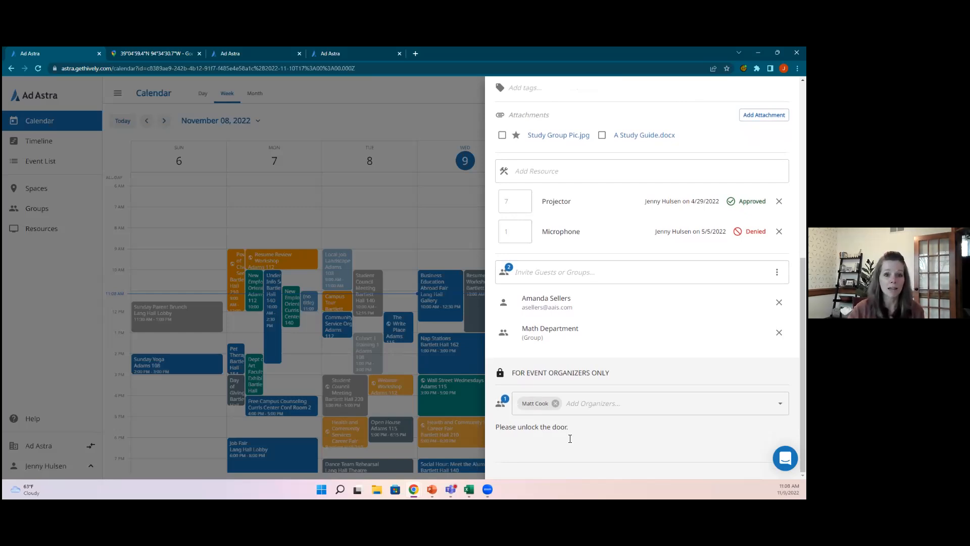
Step: Close the study group's details panel and glance at the recent booking notifications before dismissing them
{"action": "left_click", "coordinate": [429, 111]}
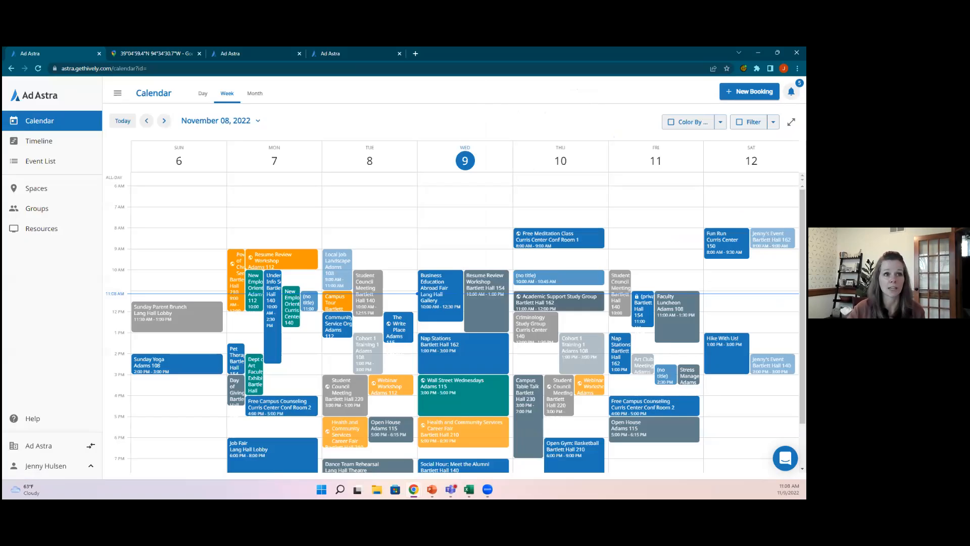
{"action": "left_click", "coordinate": [791, 92]}
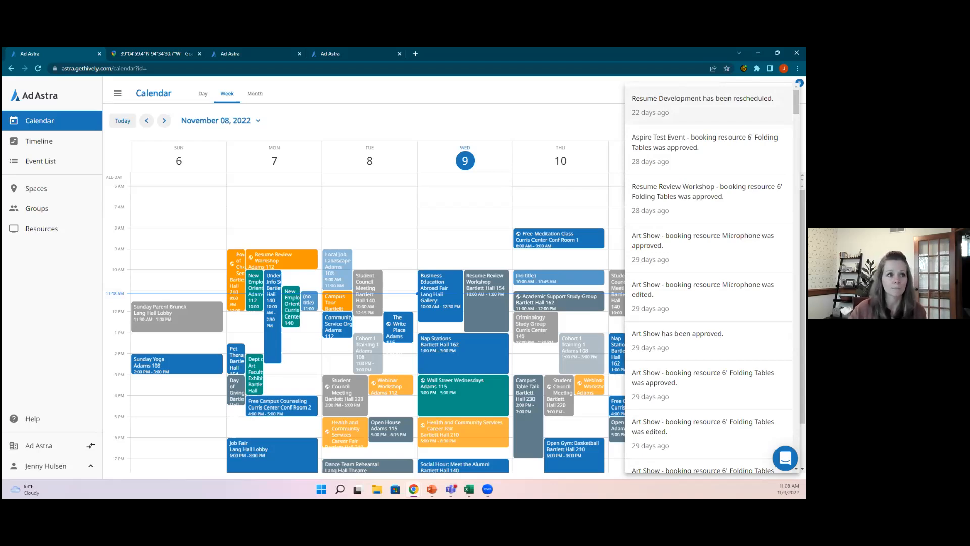
{"action": "left_click", "coordinate": [592, 127]}
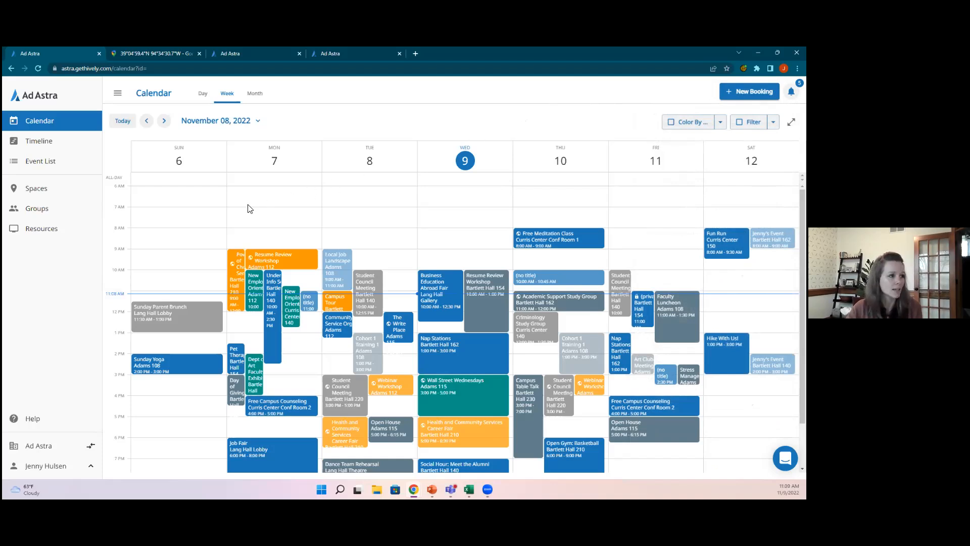
Step: Open the Spaces list and view Bartlett Hall 140's details: capacity 35, Region 1
{"action": "left_click", "coordinate": [33, 191]}
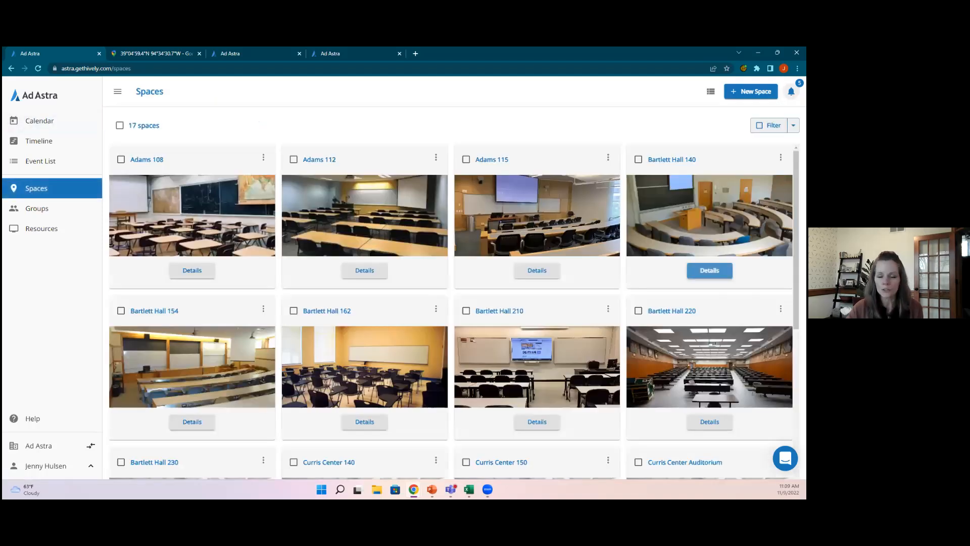
{"action": "left_click", "coordinate": [710, 271]}
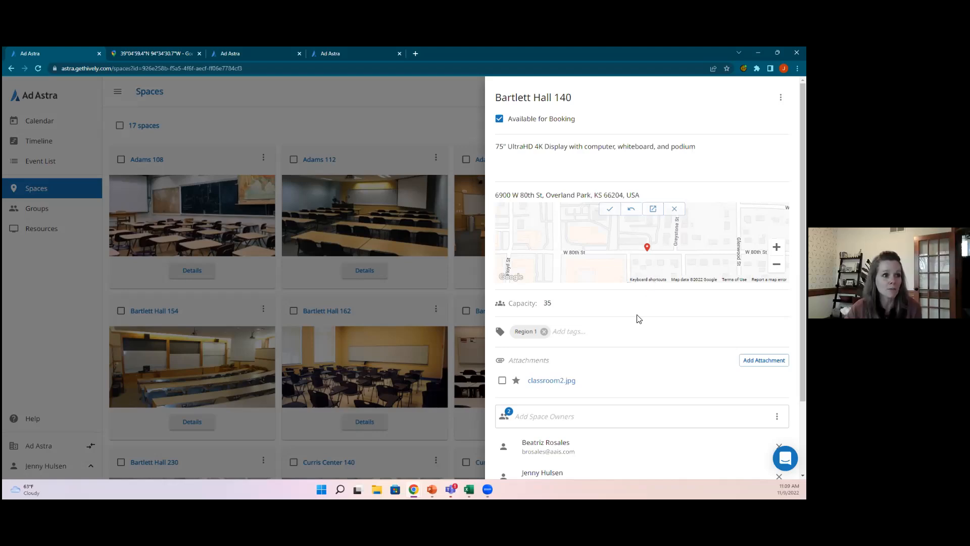
Step: Scroll through Bartlett Hall 140's details panel, then close it to return to the 17-space grid
{"action": "scroll", "coordinate": [637, 318], "scroll_direction": "down", "scroll_amount": 2}
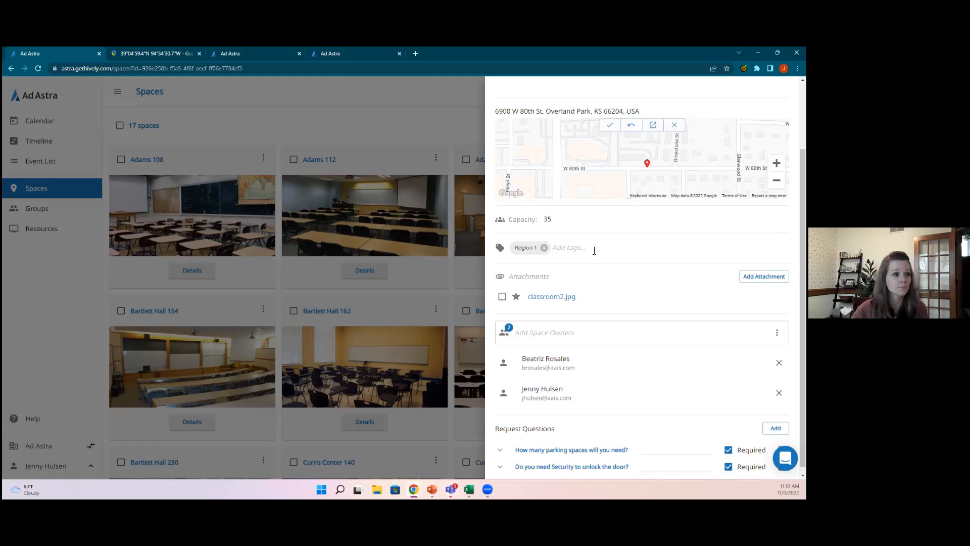
{"action": "scroll", "coordinate": [594, 251], "scroll_direction": "down", "scroll_amount": 1}
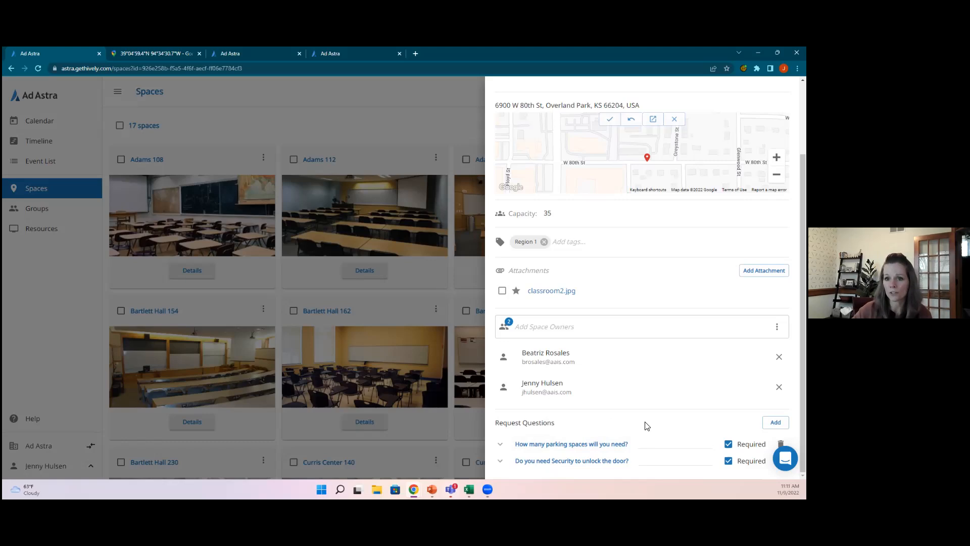
{"action": "scroll", "coordinate": [645, 426], "scroll_direction": "up", "scroll_amount": 3}
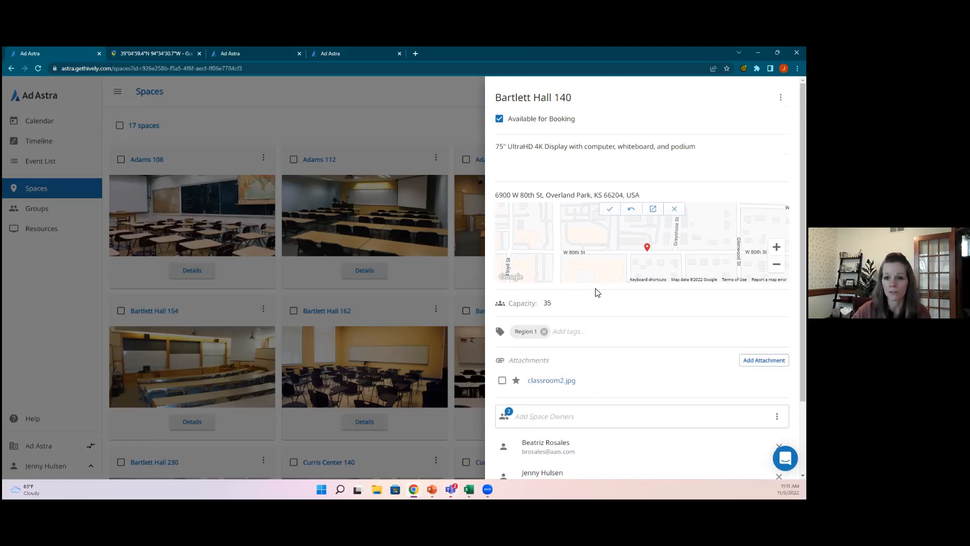
{"action": "scroll", "coordinate": [597, 292], "scroll_direction": "down", "scroll_amount": 2}
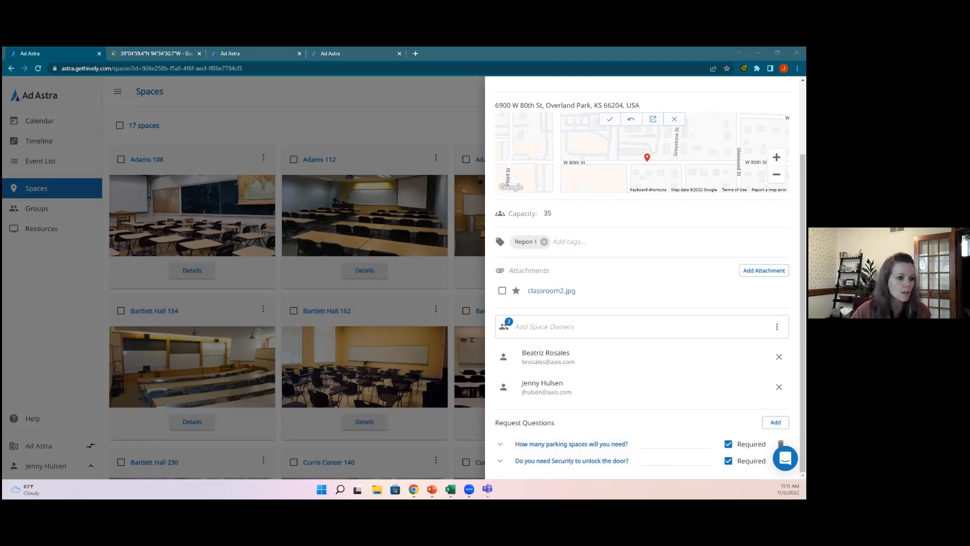
{"action": "left_click", "coordinate": [330, 101]}
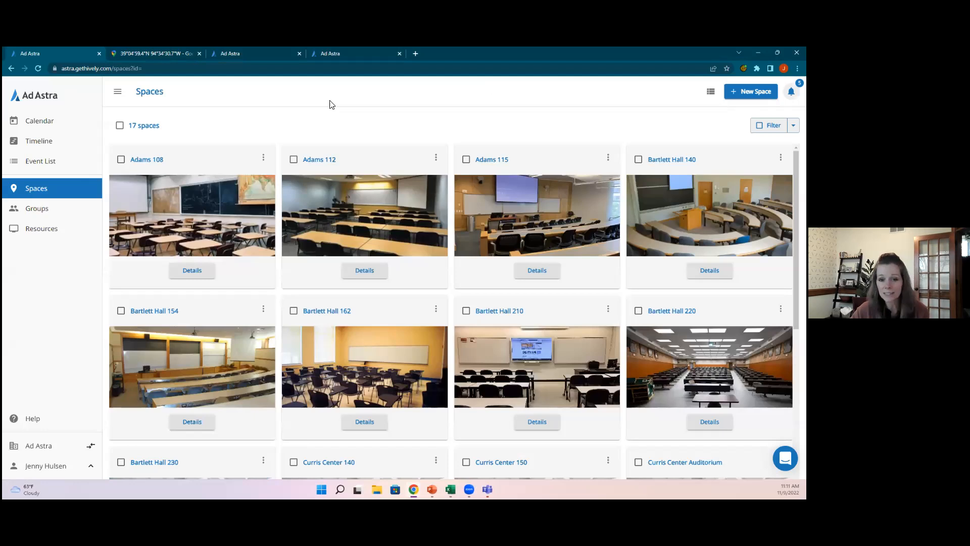
Step: Show the Resources page, review the Podium's details, and close the Google Maps tab
{"action": "left_click", "coordinate": [40, 230]}
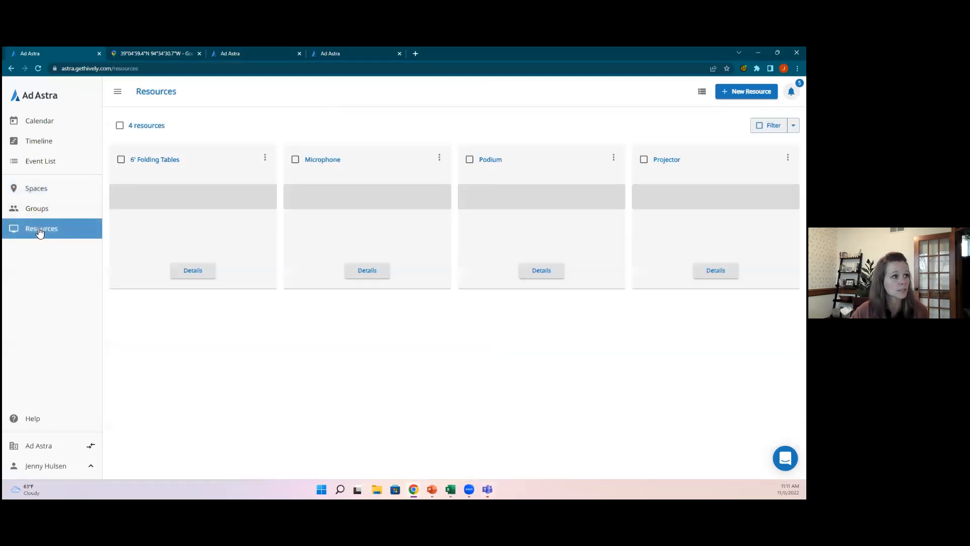
{"action": "left_click", "coordinate": [541, 271]}
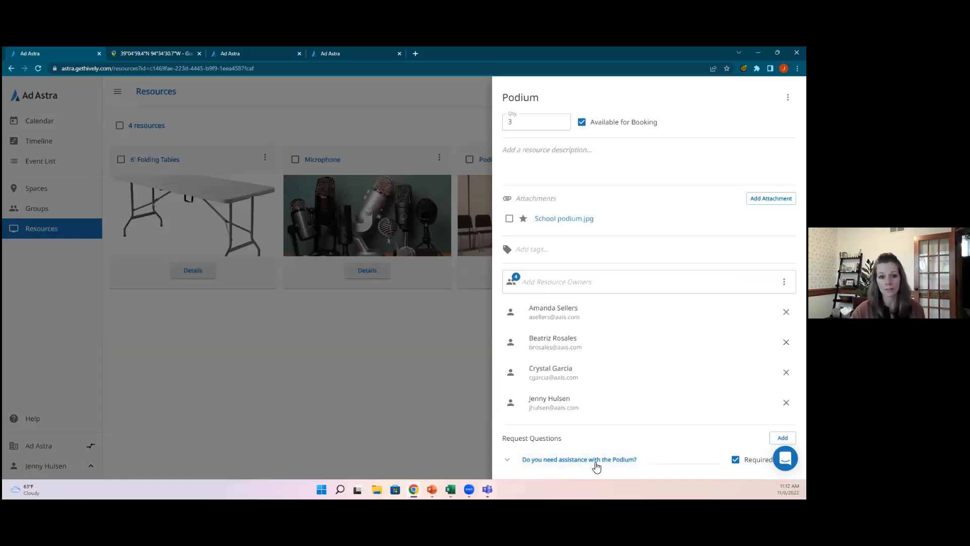
{"action": "left_click", "coordinate": [378, 359]}
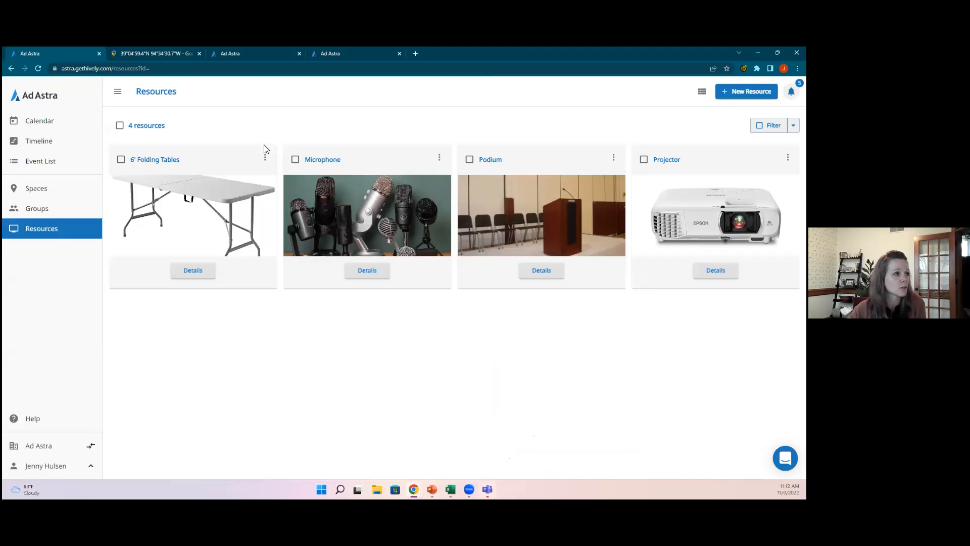
{"action": "left_click", "coordinate": [201, 52]}
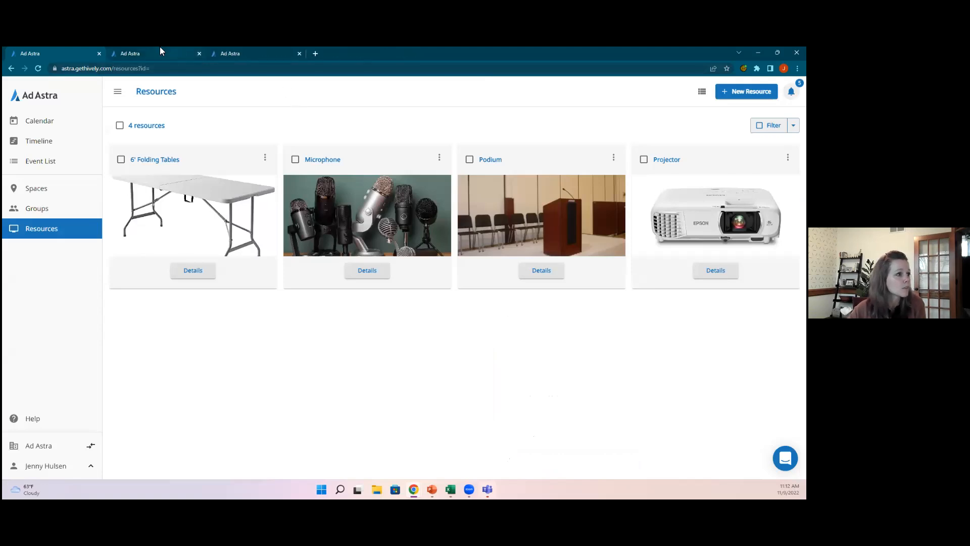
Step: Switch to the second Ad Astra tab showing the public event request form
{"action": "left_click", "coordinate": [160, 48]}
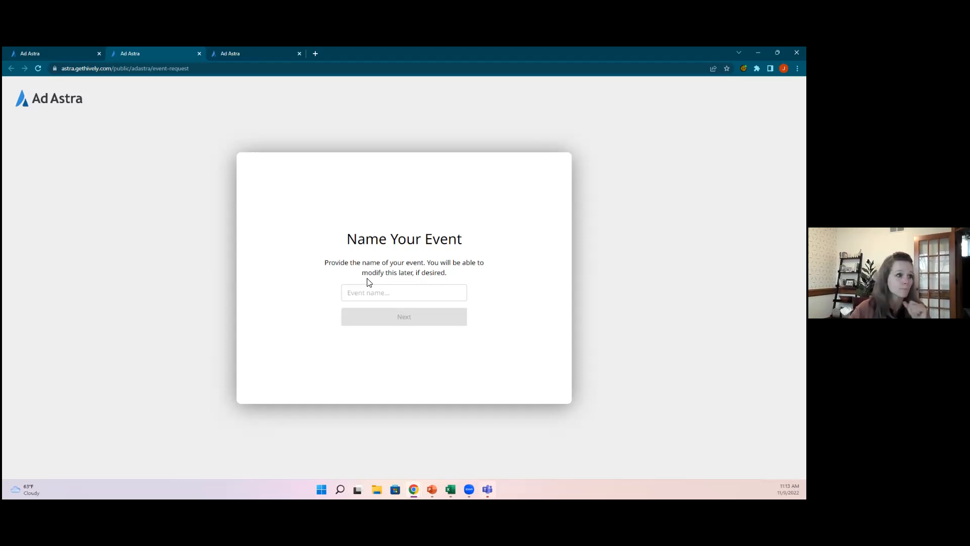
Step: Name the event 'Demo', add the description 'Description', and set 25 expected guests
{"action": "left_click", "coordinate": [370, 292]}
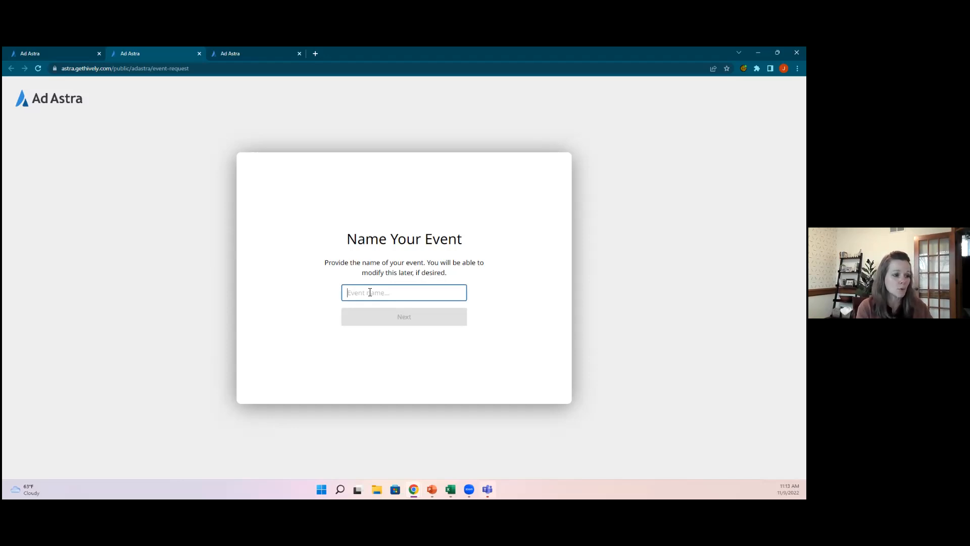
{"action": "type", "text": "I"}
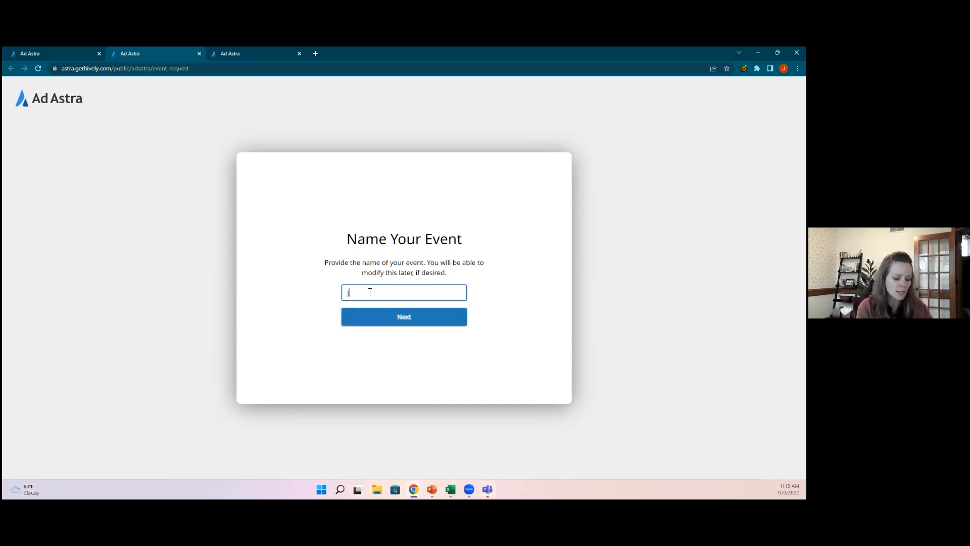
{"action": "type", "text": "Demo"}
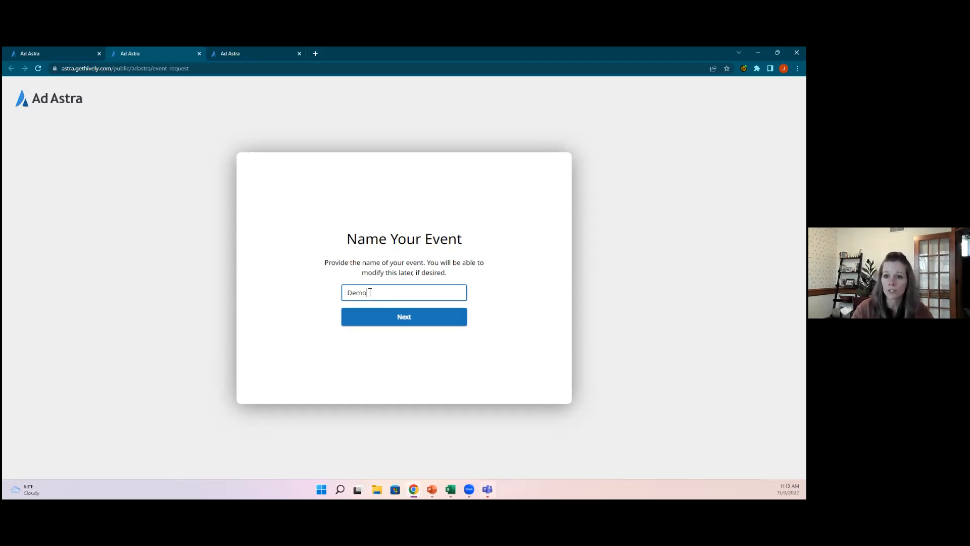
{"action": "left_click", "coordinate": [403, 318]}
{"action": "left_click", "coordinate": [402, 283]}
{"action": "type", "text": "D"}
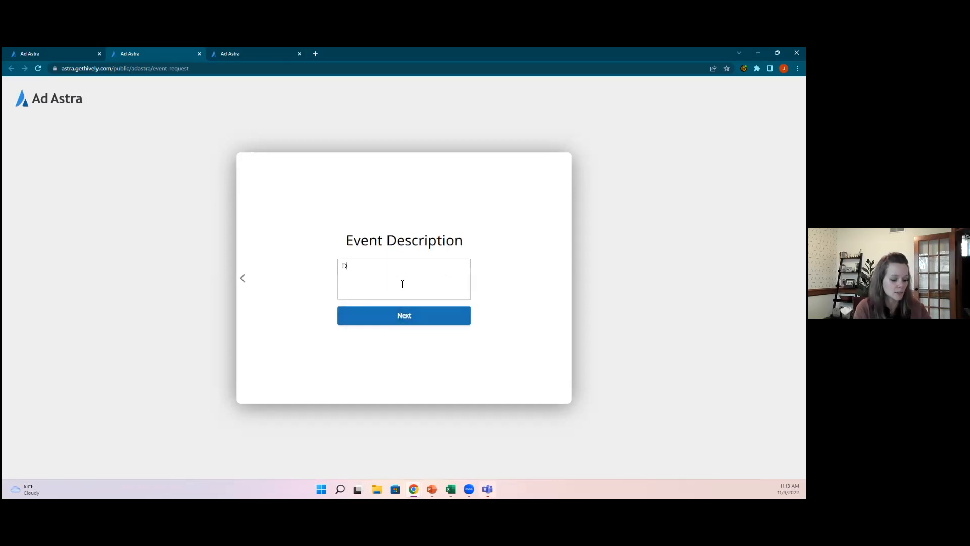
{"action": "type", "text": "escription"}
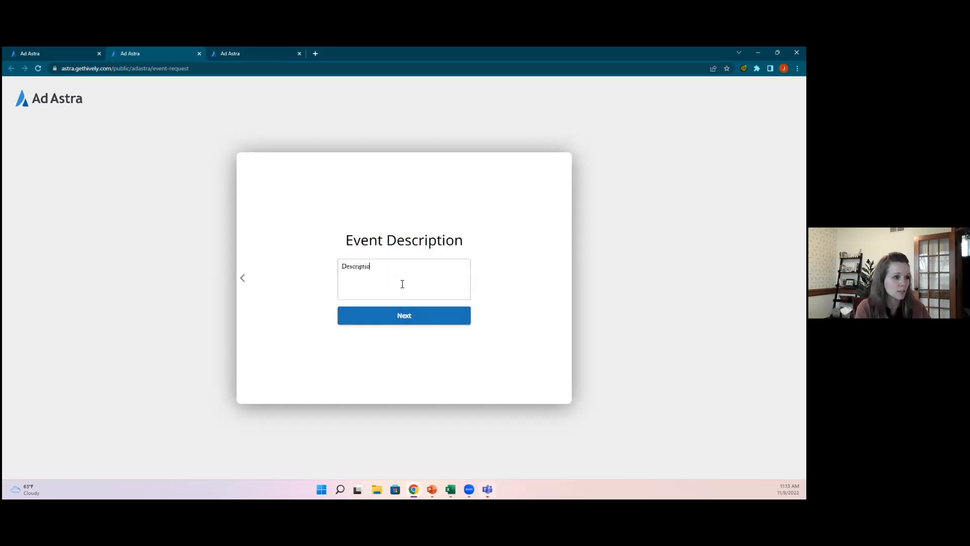
{"action": "left_click", "coordinate": [401, 317]}
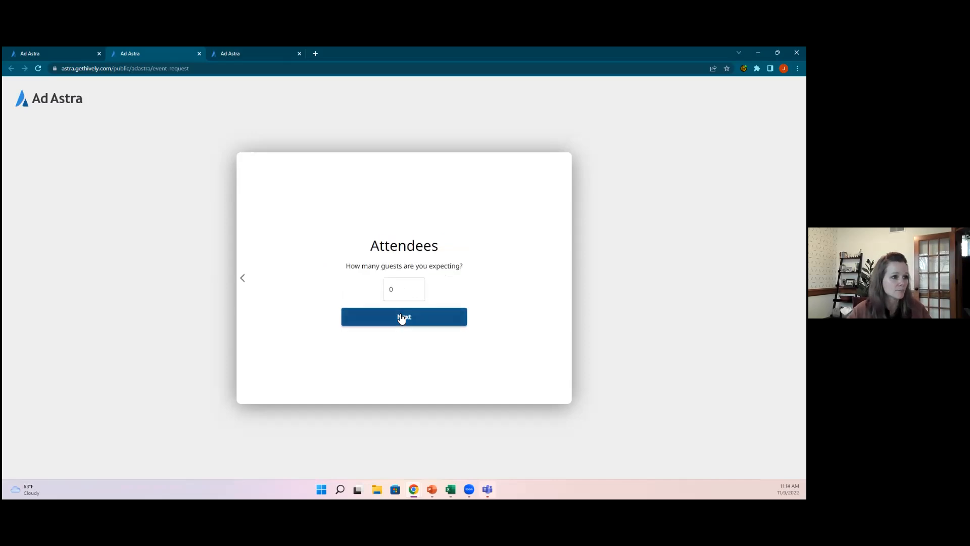
{"action": "left_click_drag", "start_coordinate": [400, 290], "coordinate": [374, 294]}
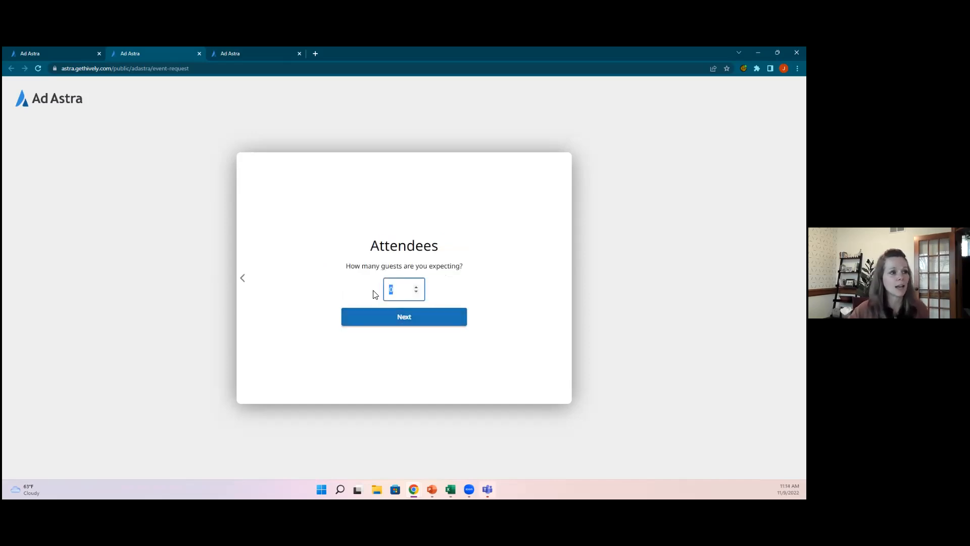
{"action": "type", "text": "25"}
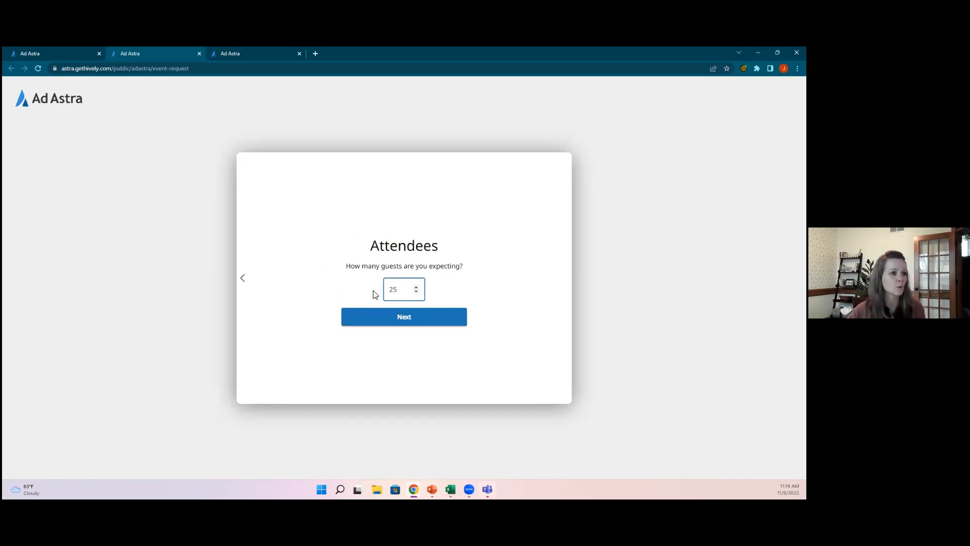
{"action": "left_click", "coordinate": [410, 321]}
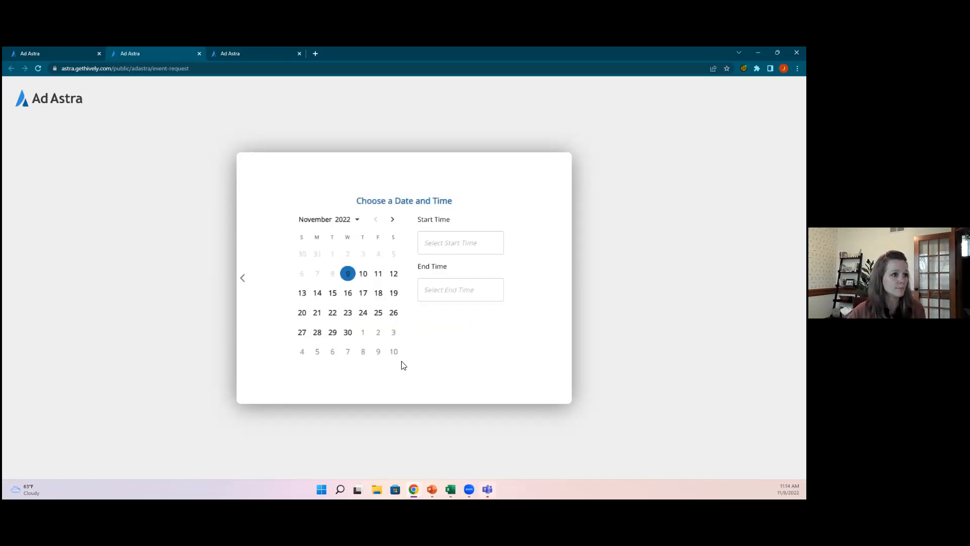
Step: Set the event for Saturday, November 12, 2022, 8:00 to 9:00 AM, and confirm
{"action": "left_click", "coordinate": [393, 273]}
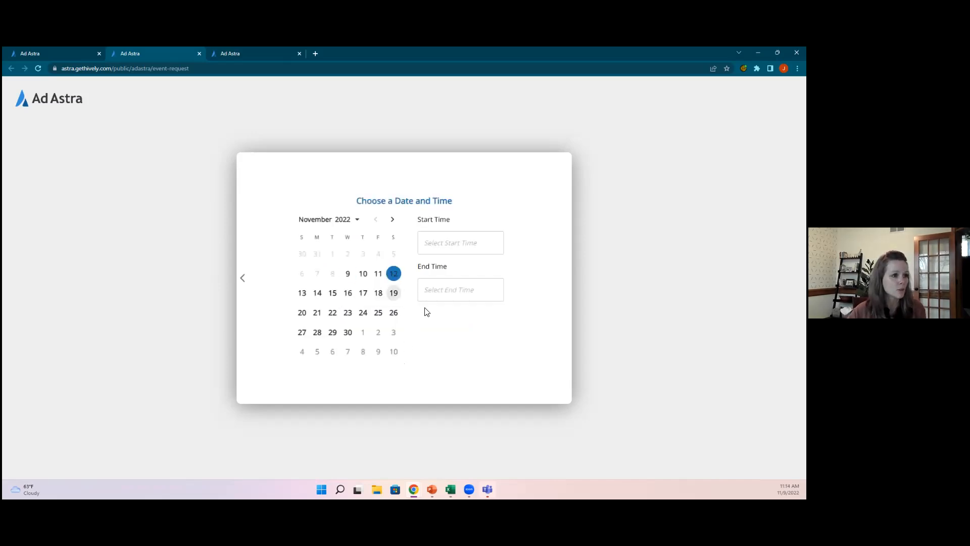
{"action": "left_click", "coordinate": [466, 244]}
{"action": "scroll", "coordinate": [460, 313], "scroll_direction": "down", "scroll_amount": 3}
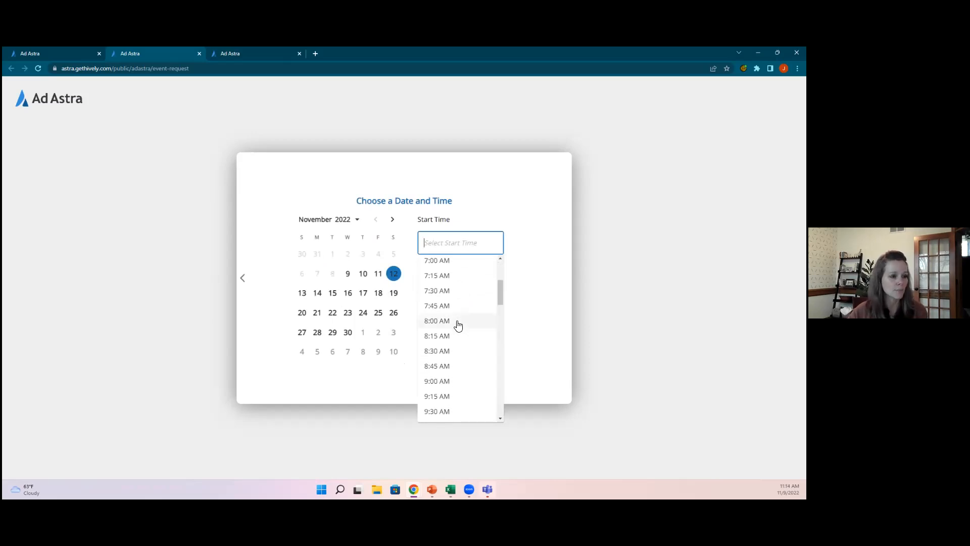
{"action": "left_click", "coordinate": [458, 321]}
{"action": "left_click", "coordinate": [459, 281]}
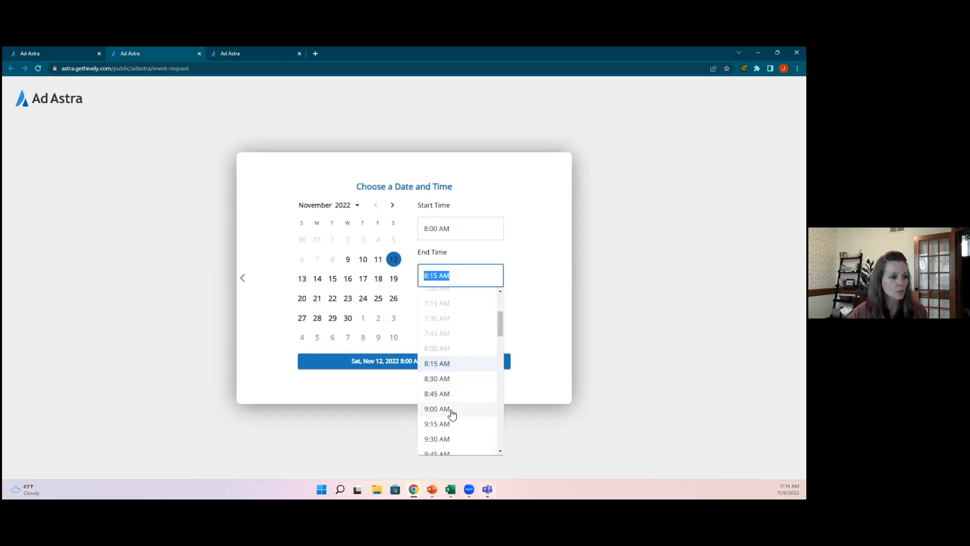
{"action": "left_click", "coordinate": [451, 410]}
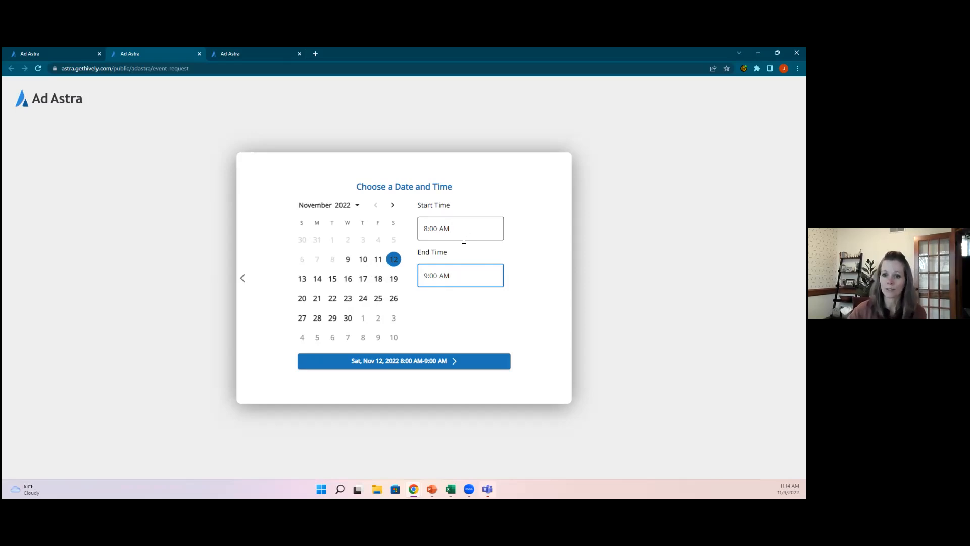
{"action": "left_click", "coordinate": [463, 272]}
{"action": "scroll", "coordinate": [463, 354], "scroll_direction": "down", "scroll_amount": 2}
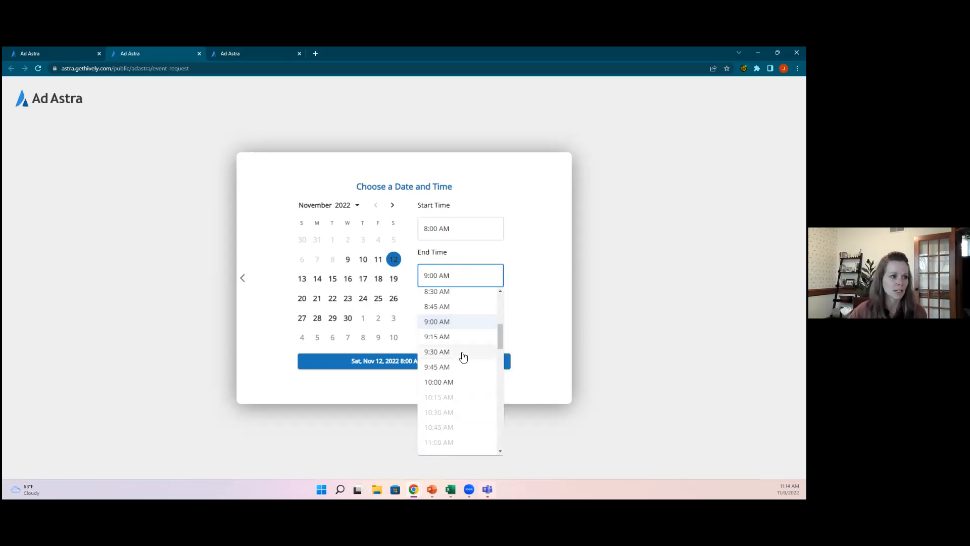
{"action": "scroll", "coordinate": [461, 336], "scroll_direction": "up", "scroll_amount": 1}
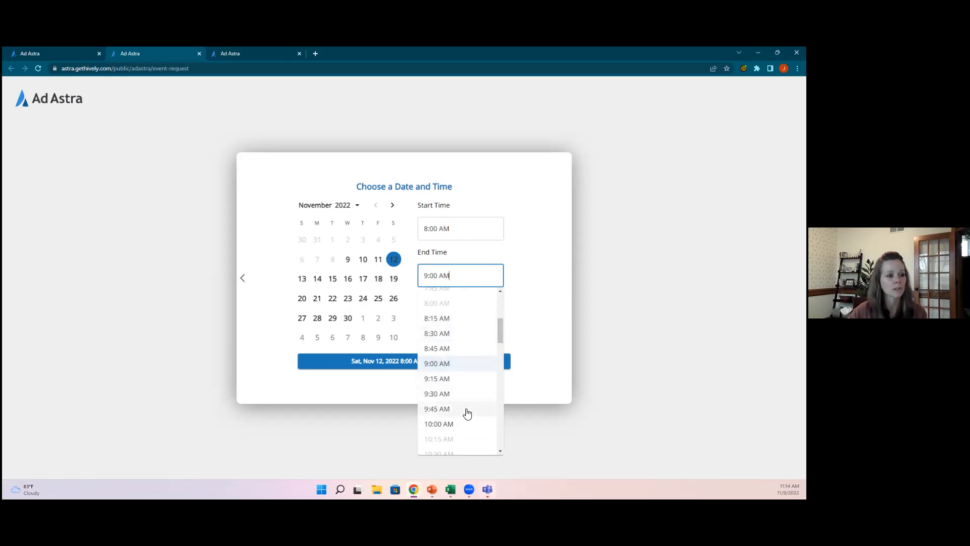
{"action": "left_click", "coordinate": [556, 301]}
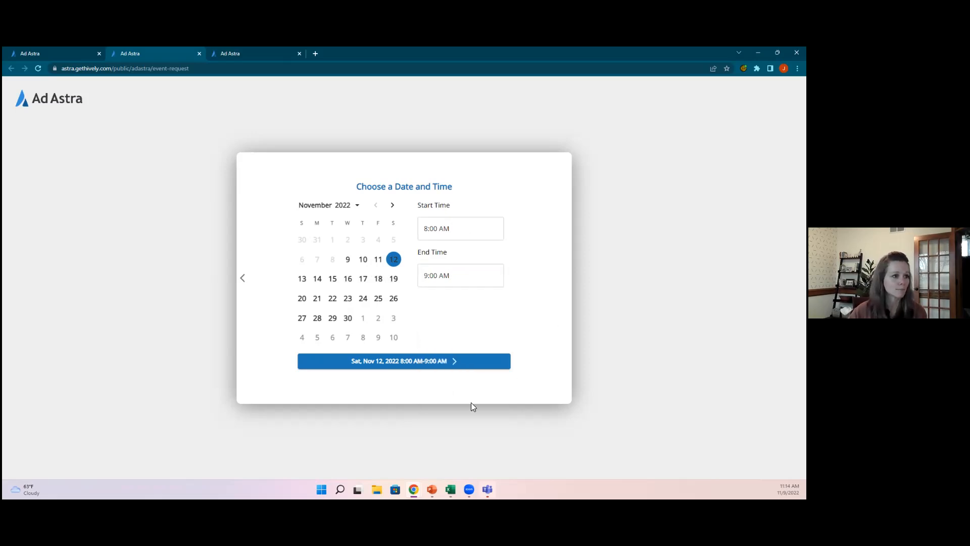
{"action": "left_click", "coordinate": [388, 363]}
Step: Select Bartlett Hall 140 from the space list and continue
{"action": "left_click", "coordinate": [400, 276]}
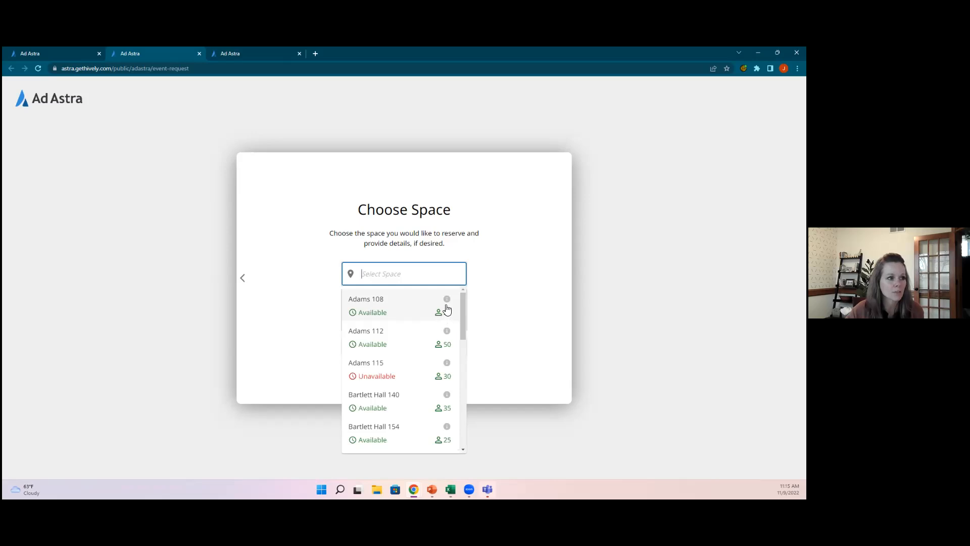
{"action": "mouse_move", "coordinate": [448, 303]}
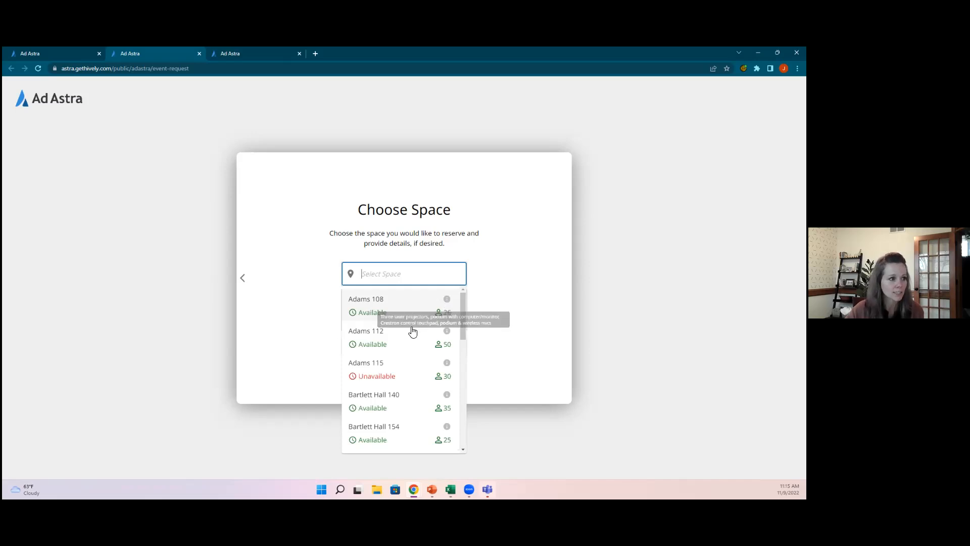
{"action": "scroll", "coordinate": [402, 360], "scroll_direction": "down", "scroll_amount": 2}
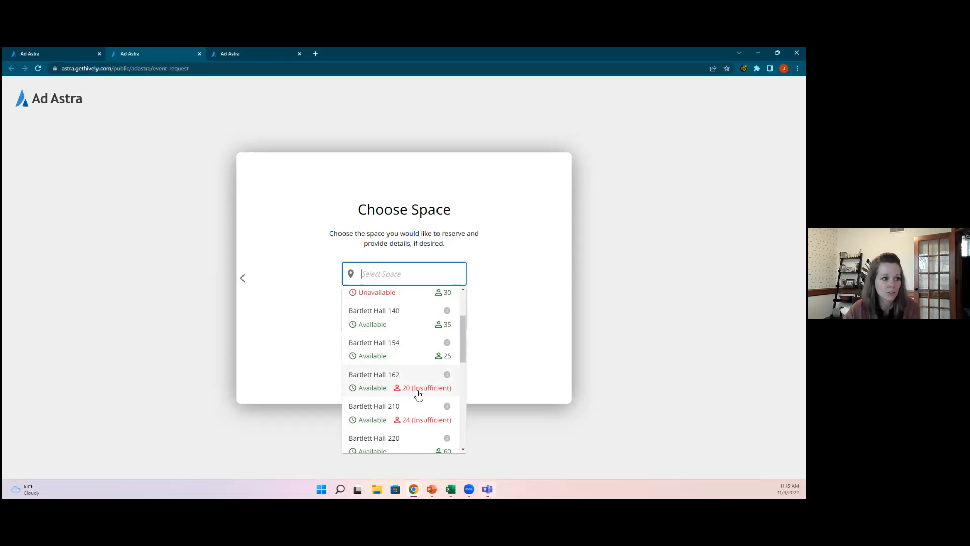
{"action": "scroll", "coordinate": [418, 395], "scroll_direction": "up", "scroll_amount": 1}
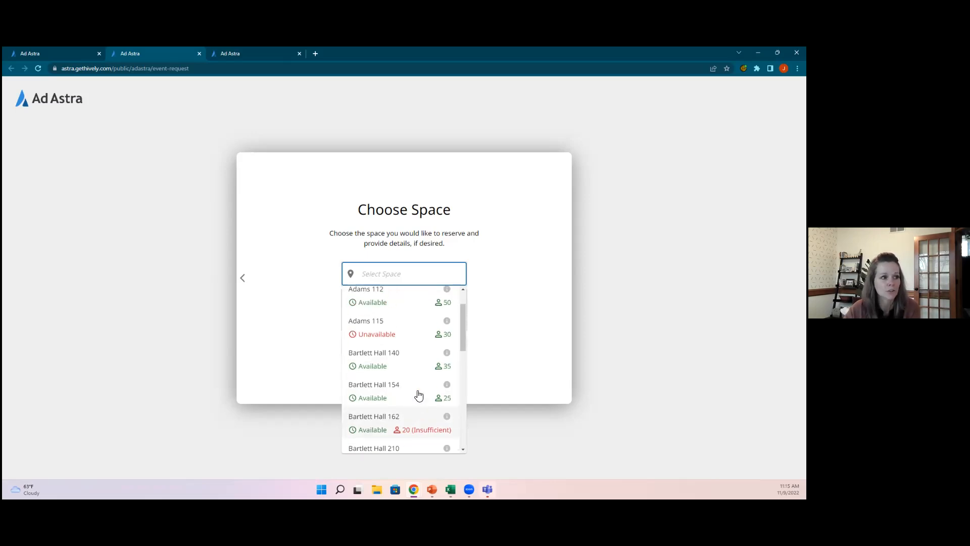
{"action": "left_click", "coordinate": [384, 363]}
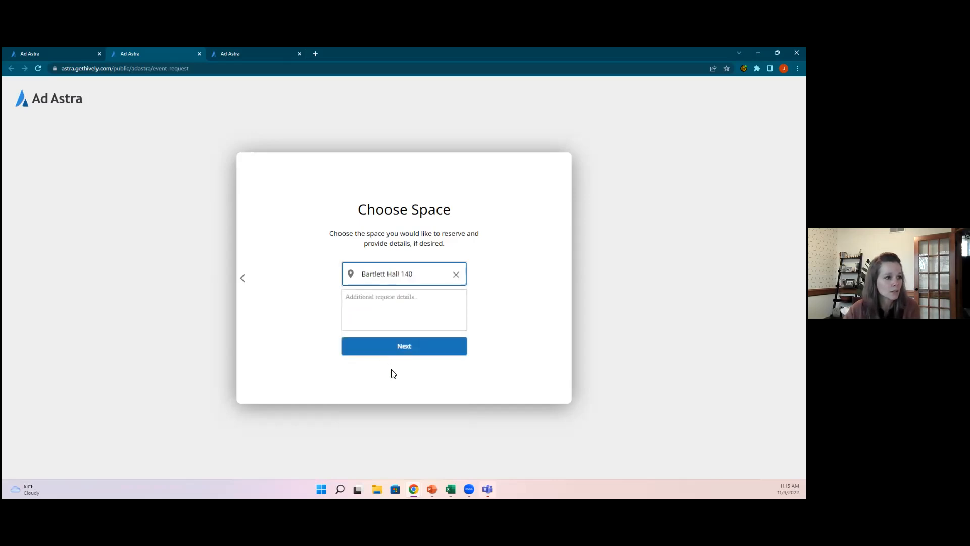
{"action": "left_click", "coordinate": [389, 349]}
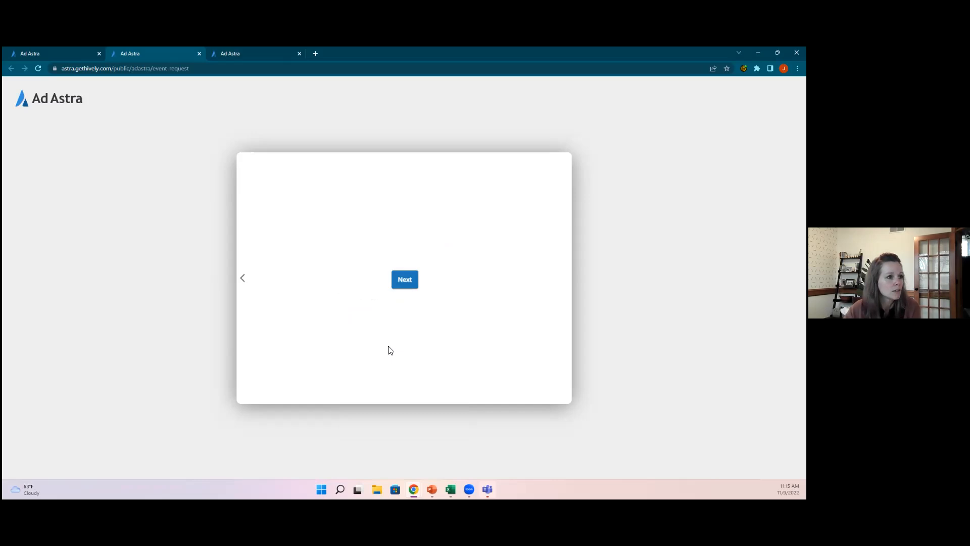
Step: Add the Podium resource to the request
{"action": "left_click", "coordinate": [405, 283]}
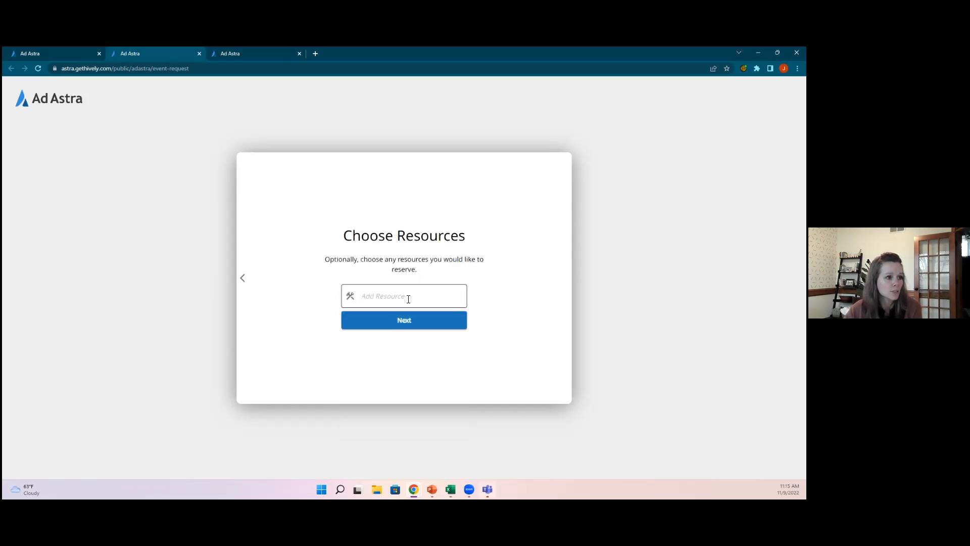
{"action": "left_click", "coordinate": [409, 298]}
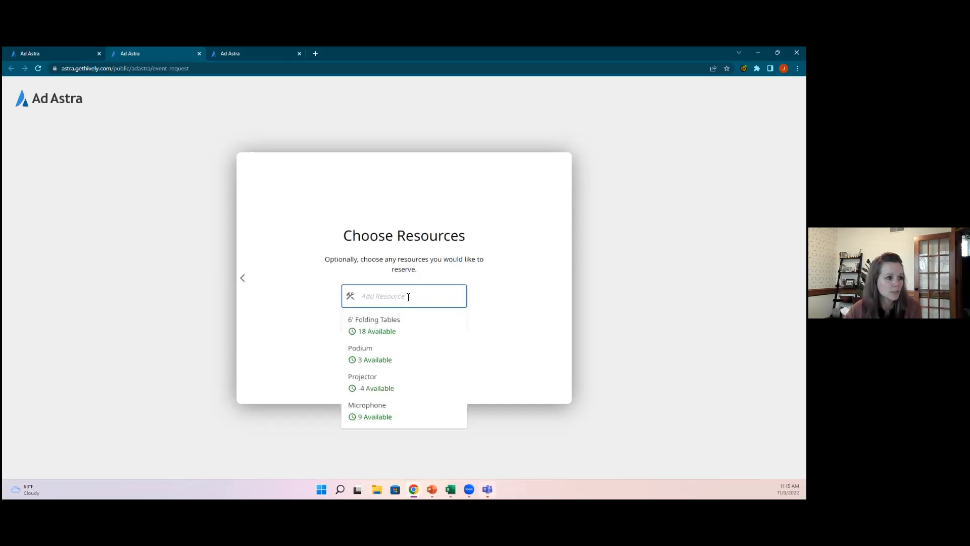
{"action": "left_click", "coordinate": [370, 353]}
{"action": "left_click", "coordinate": [376, 342]}
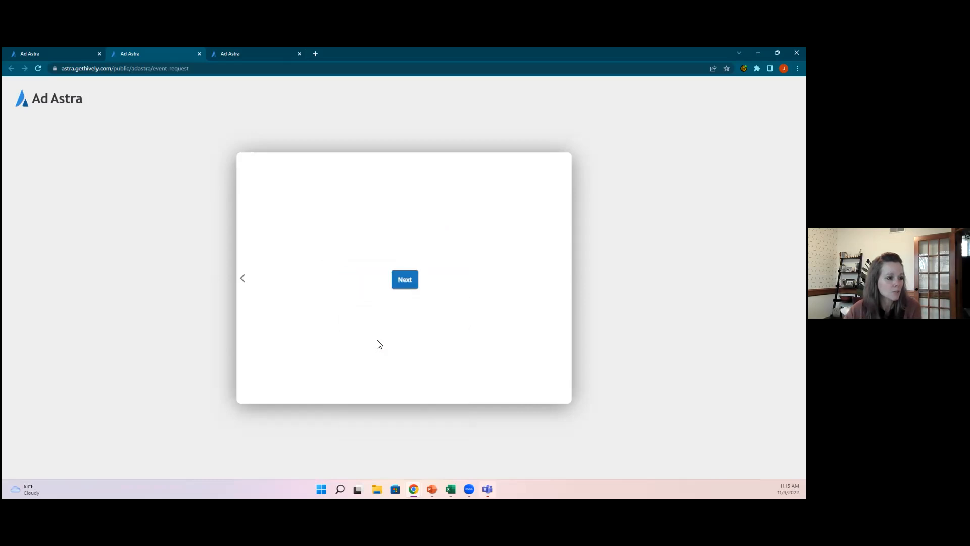
Step: Enter the requester's contact e-mail address in the Contact Information field
{"action": "left_click", "coordinate": [389, 287]}
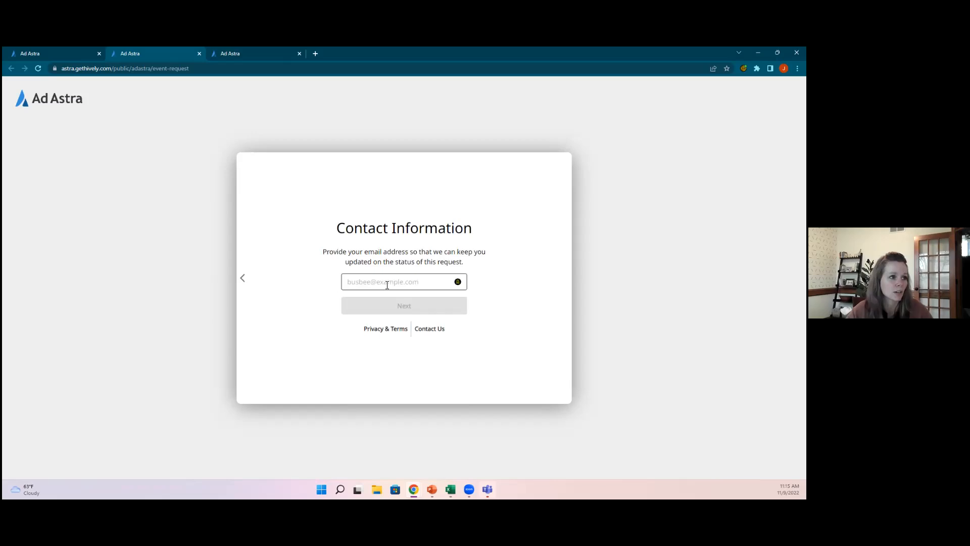
{"action": "left_click", "coordinate": [387, 284]}
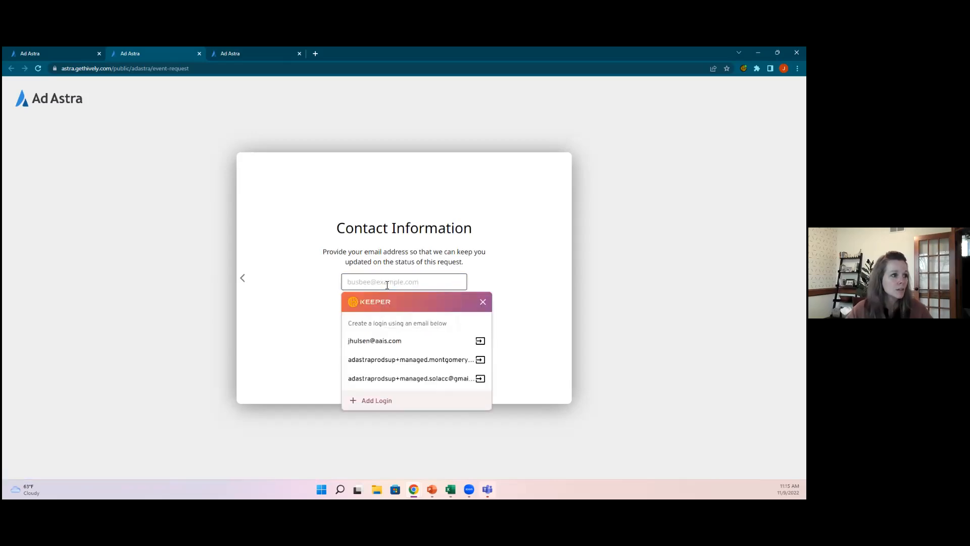
{"action": "left_click", "coordinate": [387, 286]}
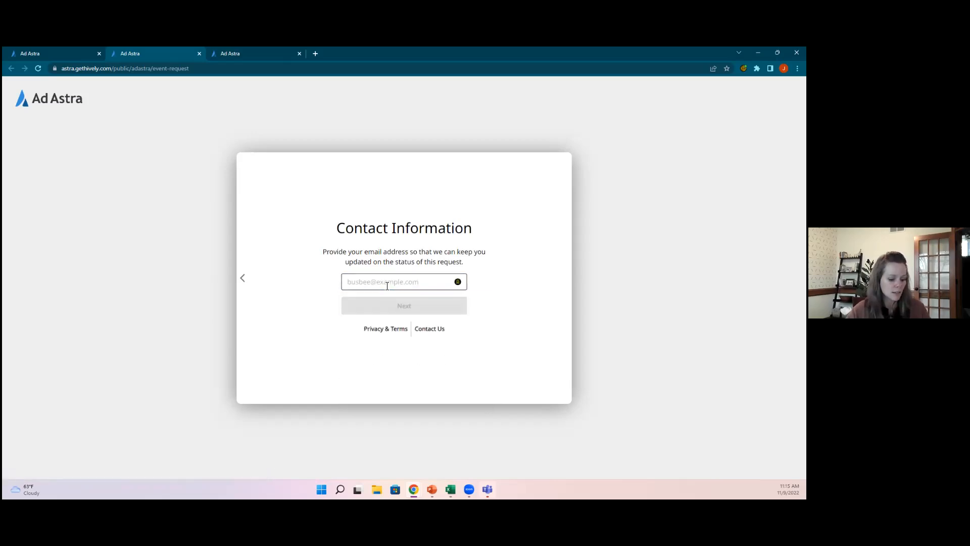
{"action": "left_click", "coordinate": [387, 286]}
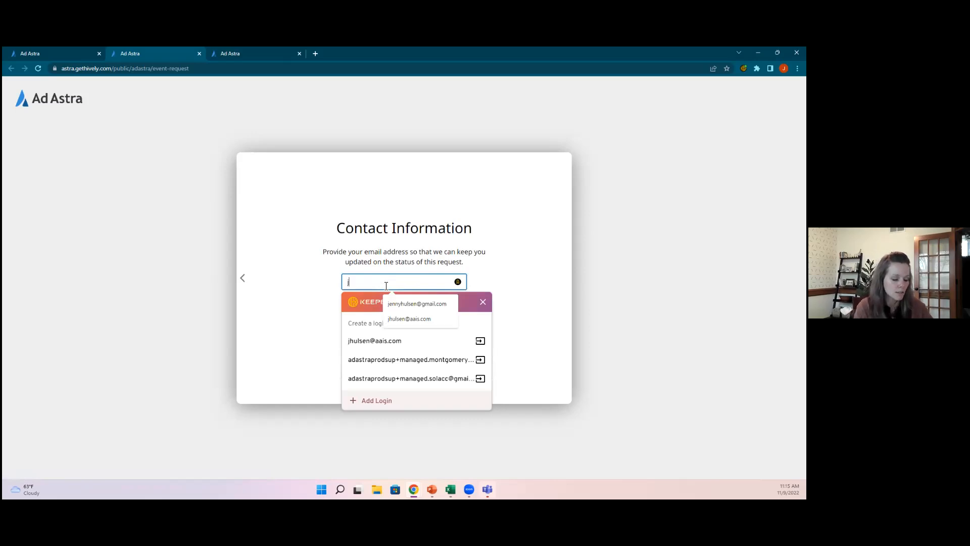
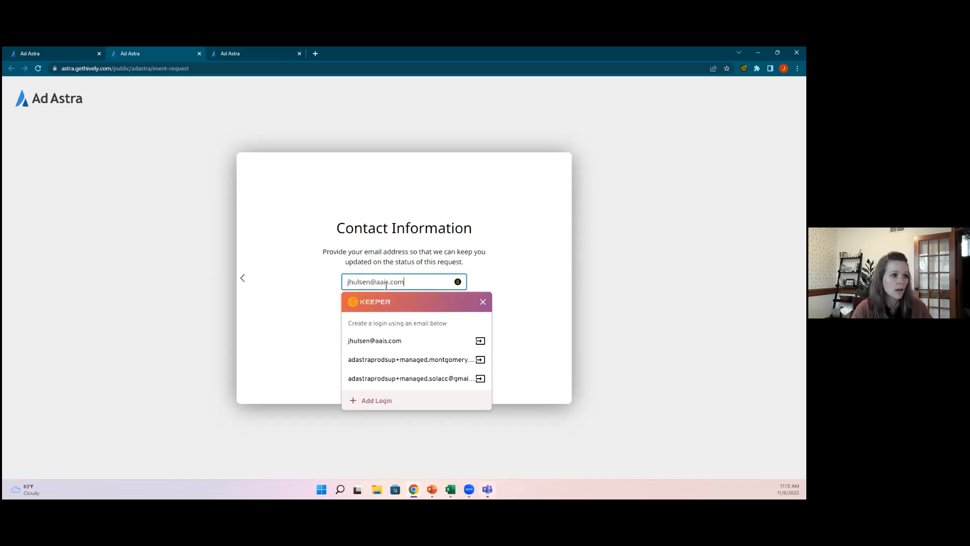
Step: Dismiss the Keeper password popup and proceed to the Demo request summary
{"action": "left_click", "coordinate": [543, 272]}
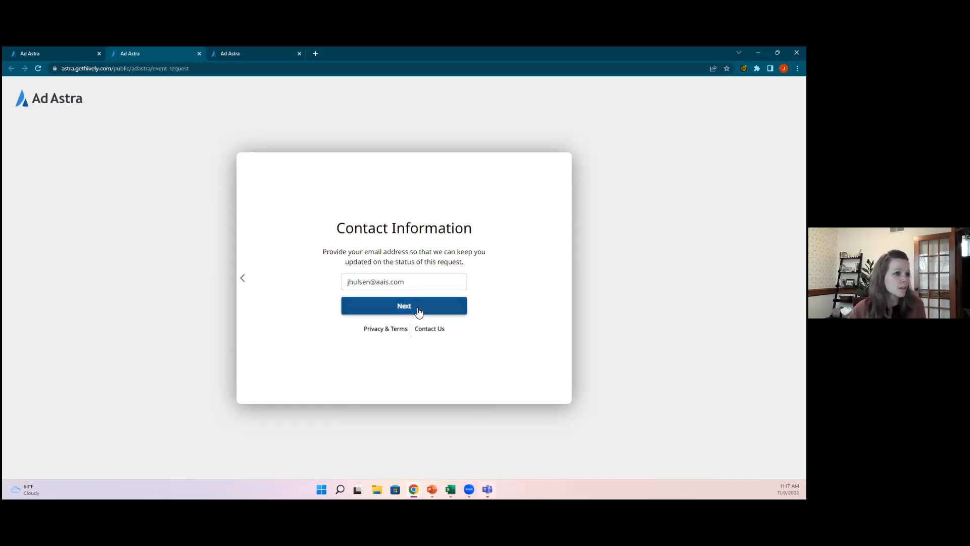
{"action": "left_click", "coordinate": [447, 309]}
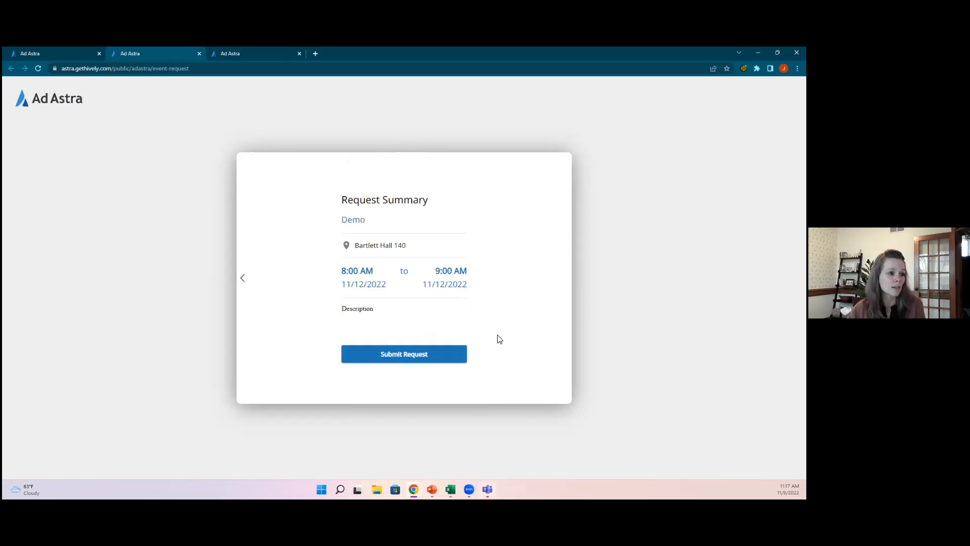
Step: Submit the Demo request and return to the admin tab's Resources page
{"action": "left_click", "coordinate": [401, 355]}
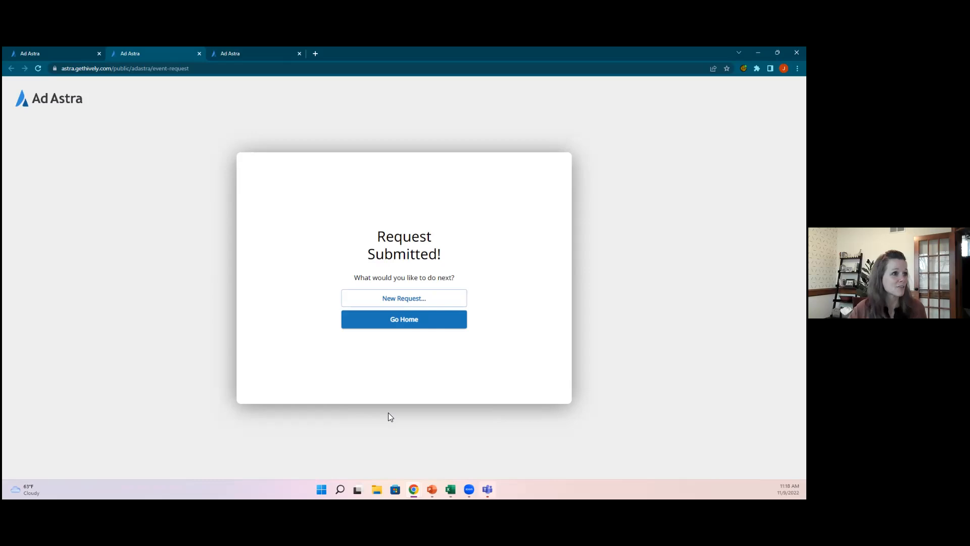
{"action": "left_click", "coordinate": [42, 52]}
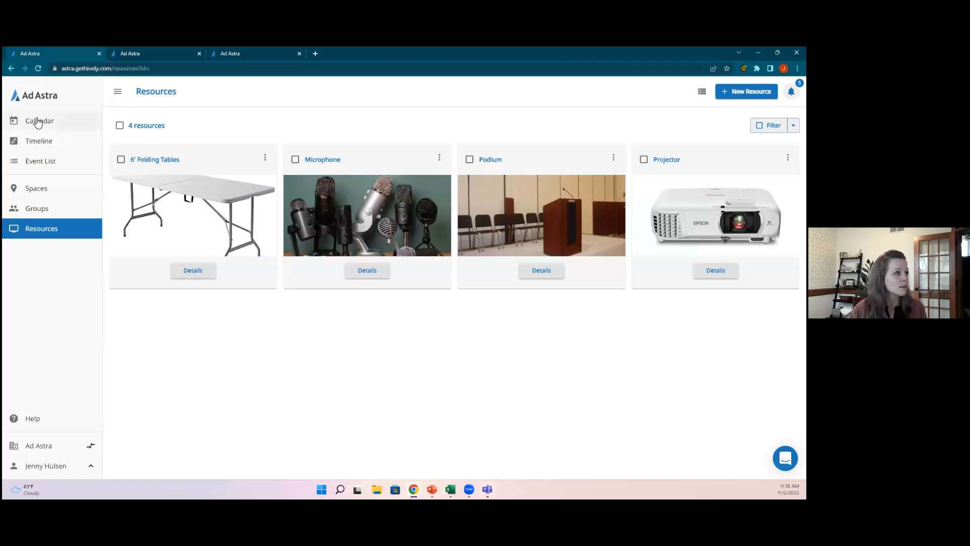
Step: Show the Event List of November 2022 bookings and expand its Filter dropdown
{"action": "left_click", "coordinate": [39, 167]}
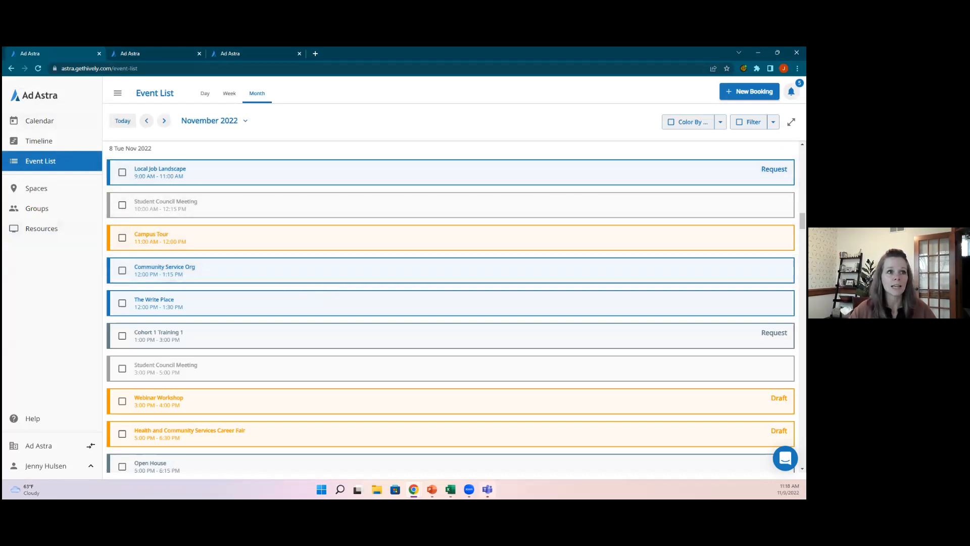
{"action": "left_click", "coordinate": [772, 122]}
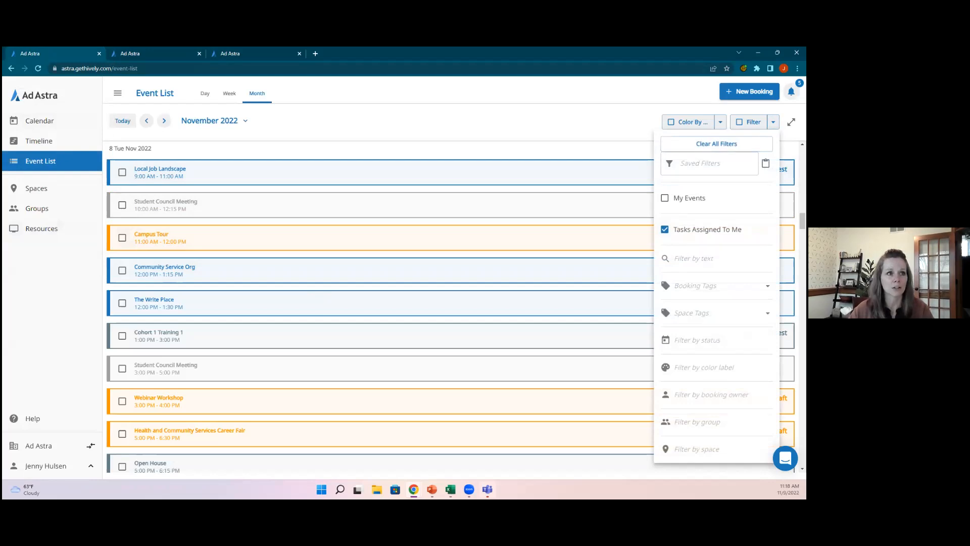
Step: Apply the Tasks Assigned To Me filter to the Event List, then reopen the filter options
{"action": "key", "text": "Escape"}
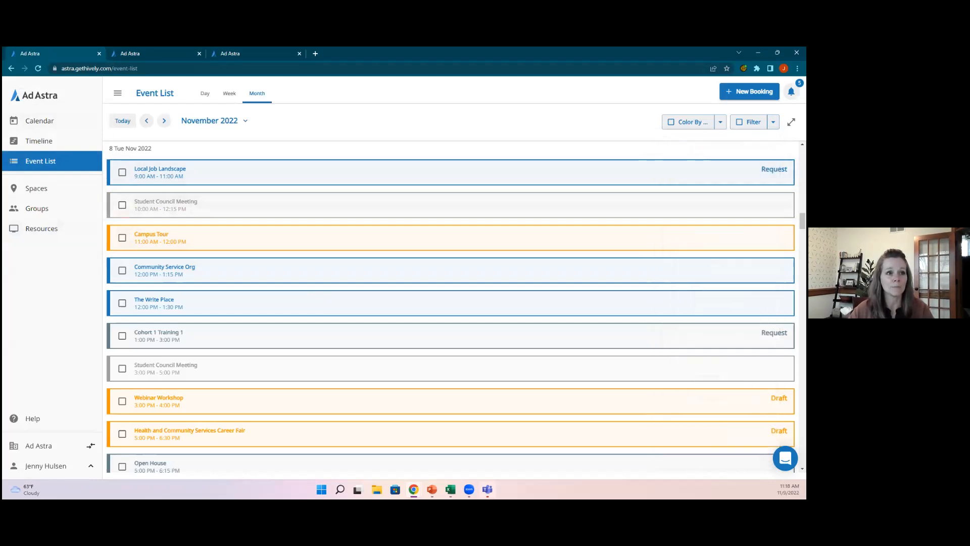
{"action": "left_click", "coordinate": [748, 121]}
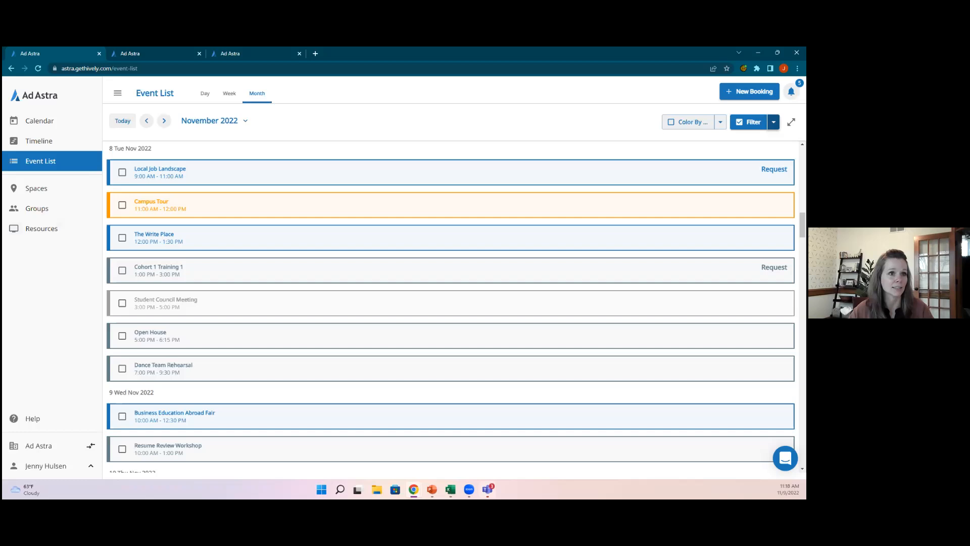
{"action": "left_click", "coordinate": [774, 121]}
Step: Apply the saved Requested Events filter to the Event List
{"action": "left_click", "coordinate": [709, 174]}
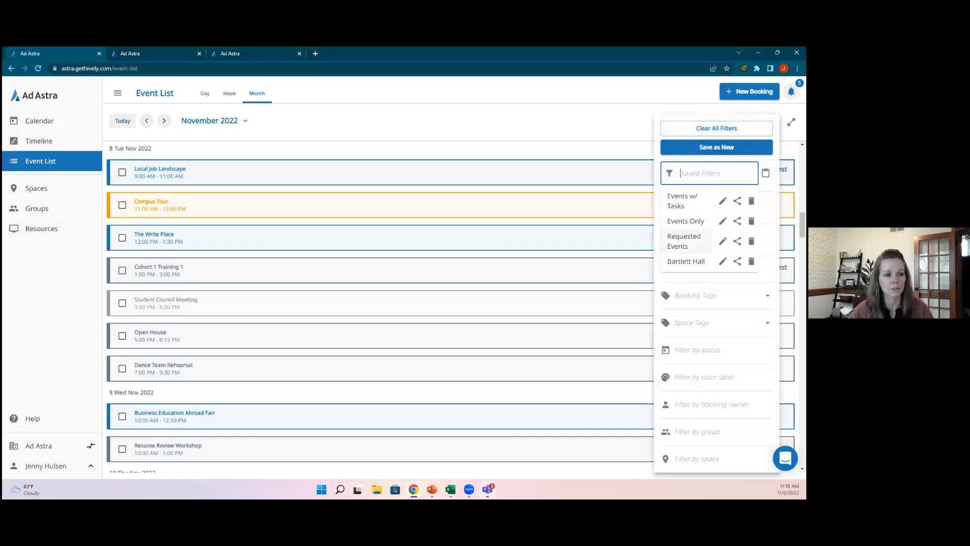
{"action": "left_click", "coordinate": [684, 241]}
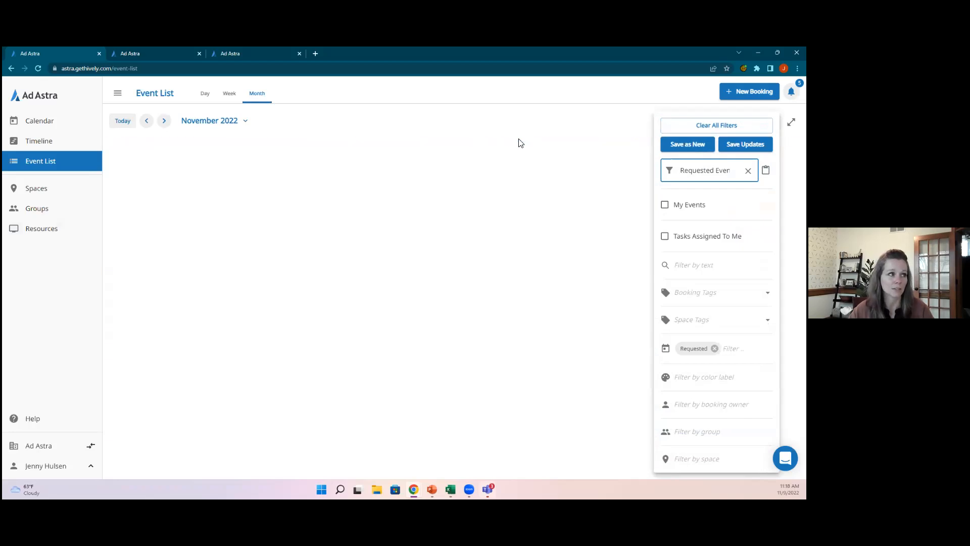
{"action": "left_click", "coordinate": [519, 126]}
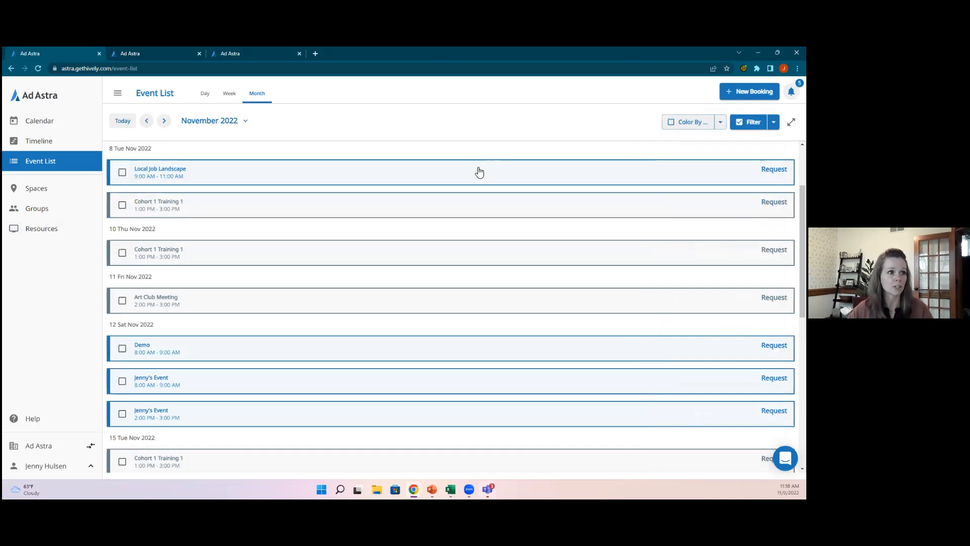
Step: Review the Local Job Landscape event details, then bring up the filter settings
{"action": "left_click", "coordinate": [187, 174]}
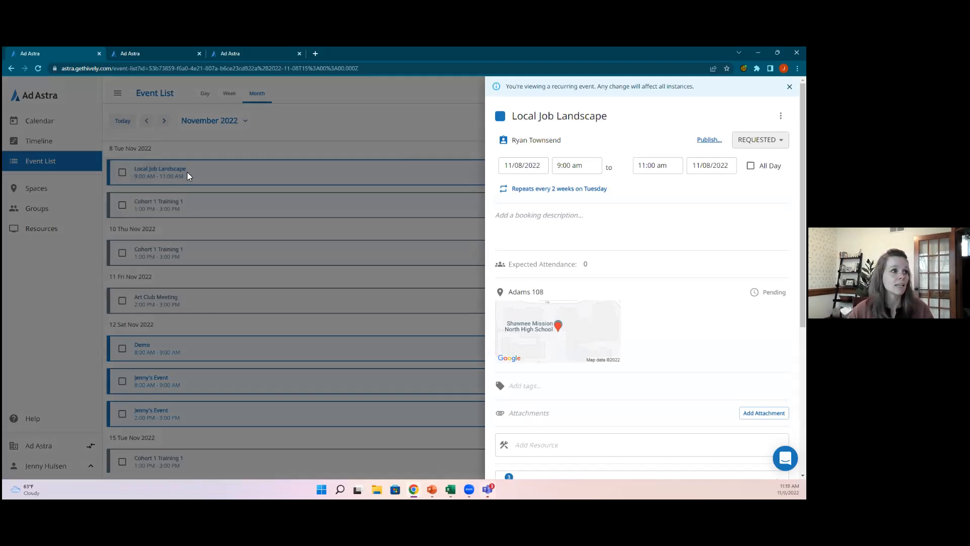
{"action": "left_click", "coordinate": [370, 124]}
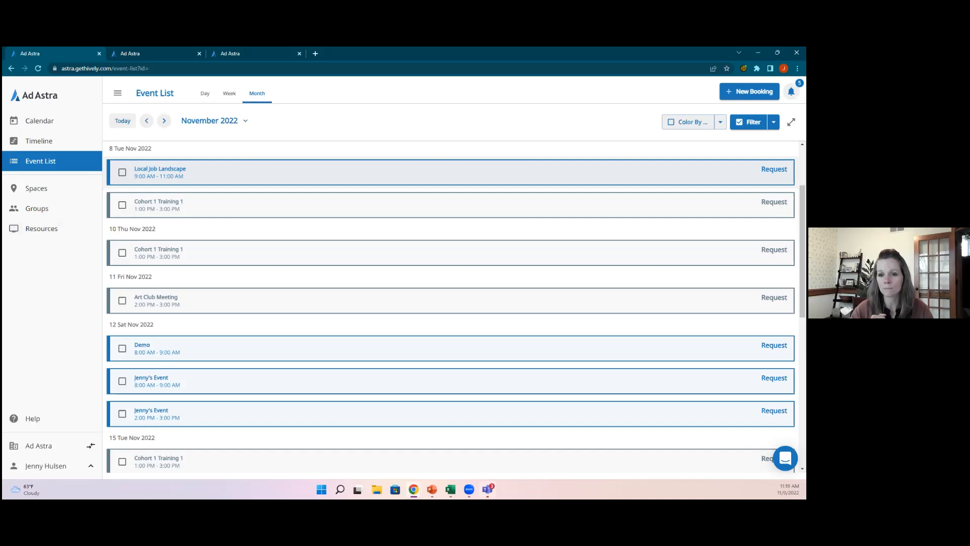
{"action": "left_click", "coordinate": [773, 121]}
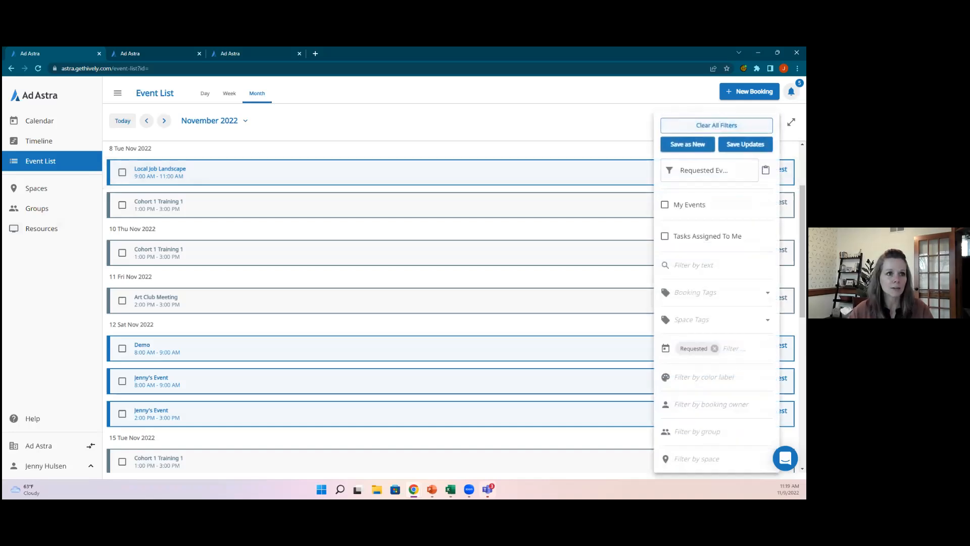
Step: Replace the Requested filter with Tasks Assigned To Me only
{"action": "left_click", "coordinate": [748, 171]}
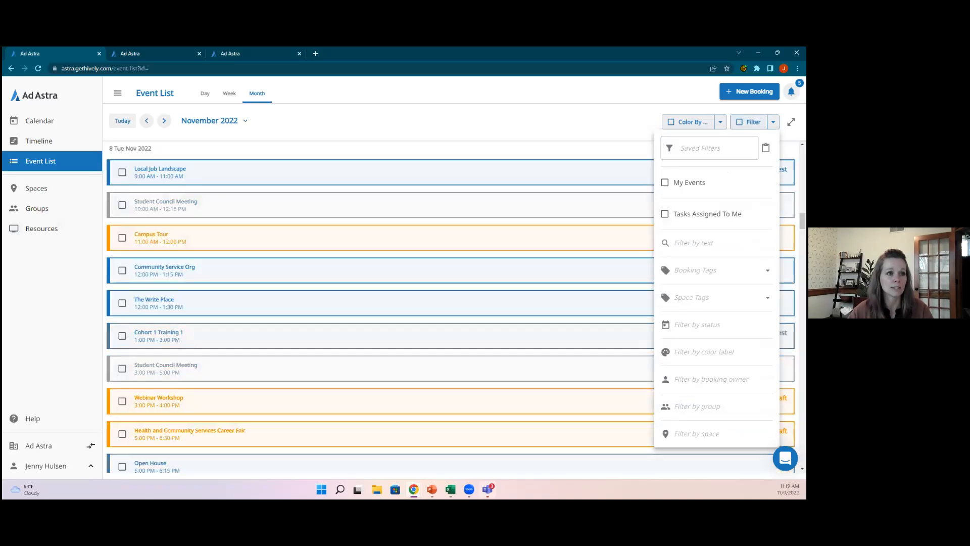
{"action": "left_click", "coordinate": [665, 213]}
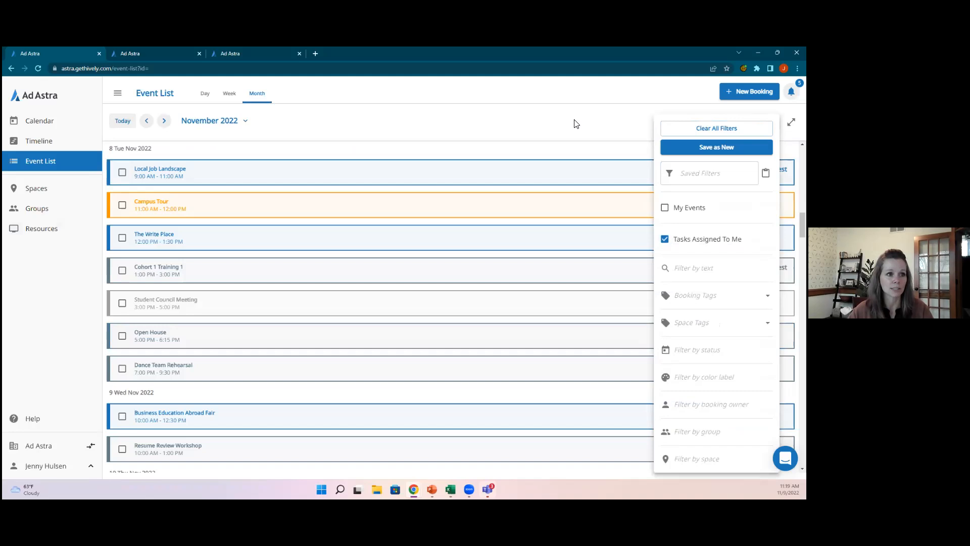
{"action": "left_click", "coordinate": [573, 124]}
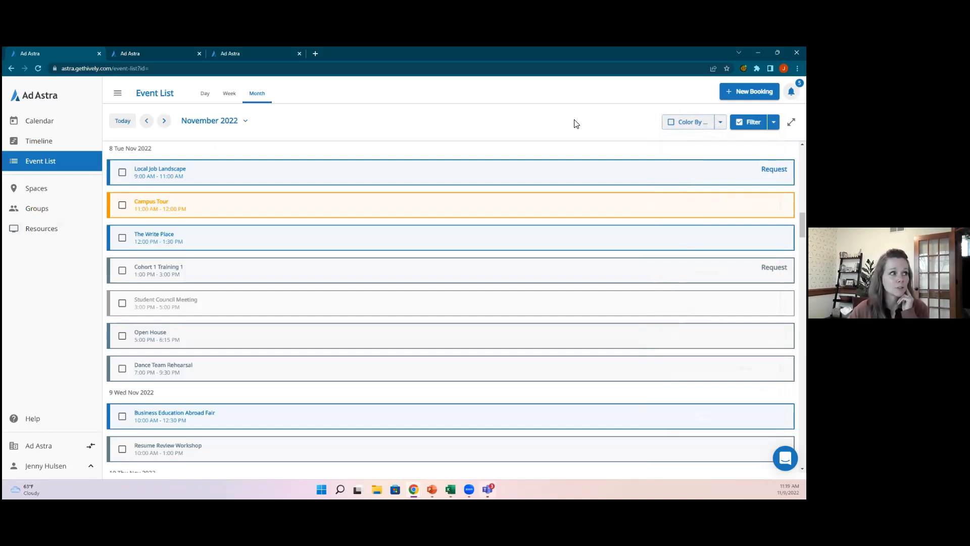
Step: Review The Write Place event details, then switch to the calendar view
{"action": "left_click", "coordinate": [225, 238]}
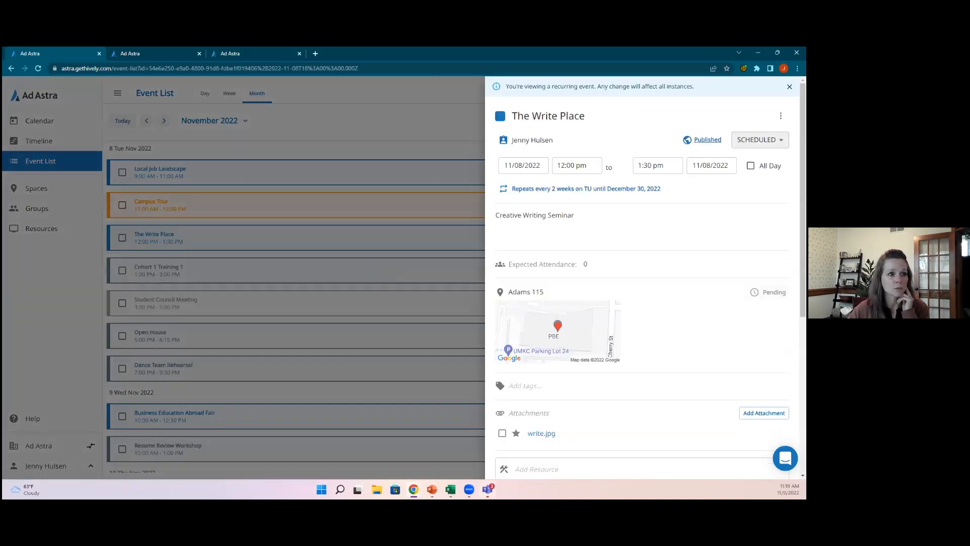
{"action": "left_click", "coordinate": [365, 119]}
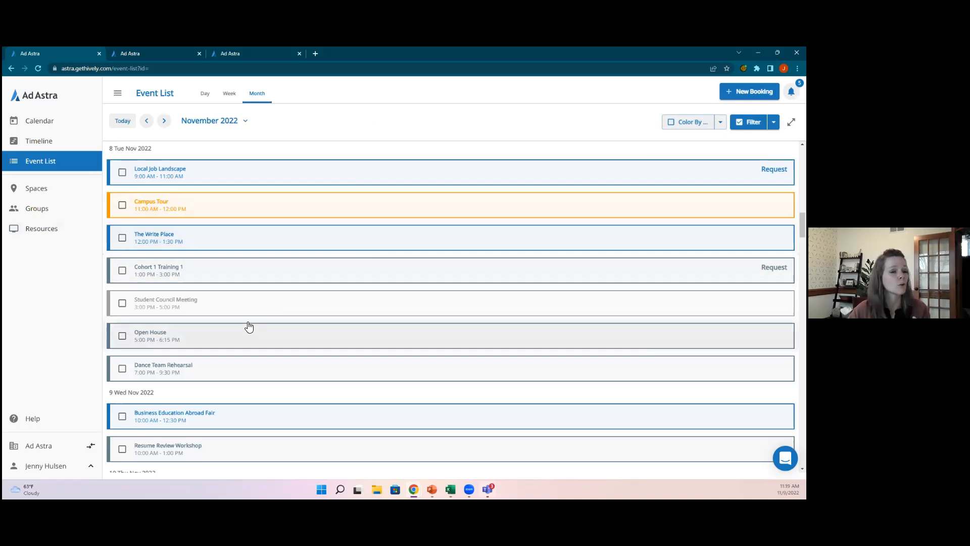
{"action": "left_click", "coordinate": [65, 124]}
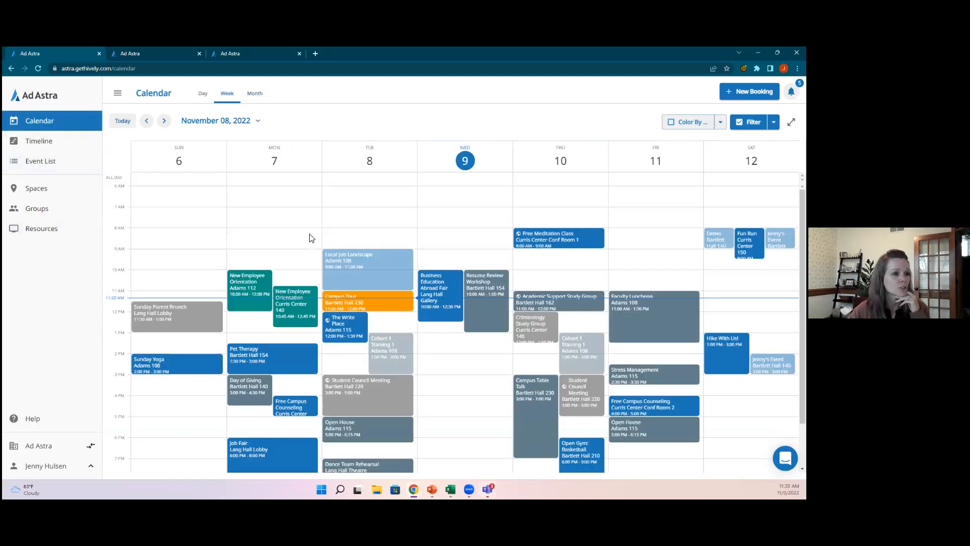
Step: Confirm the calendar's assigned-tasks filter and review the Cohort 1 Training 1 event details
{"action": "scroll", "coordinate": [719, 196], "scroll_direction": "down", "scroll_amount": 1}
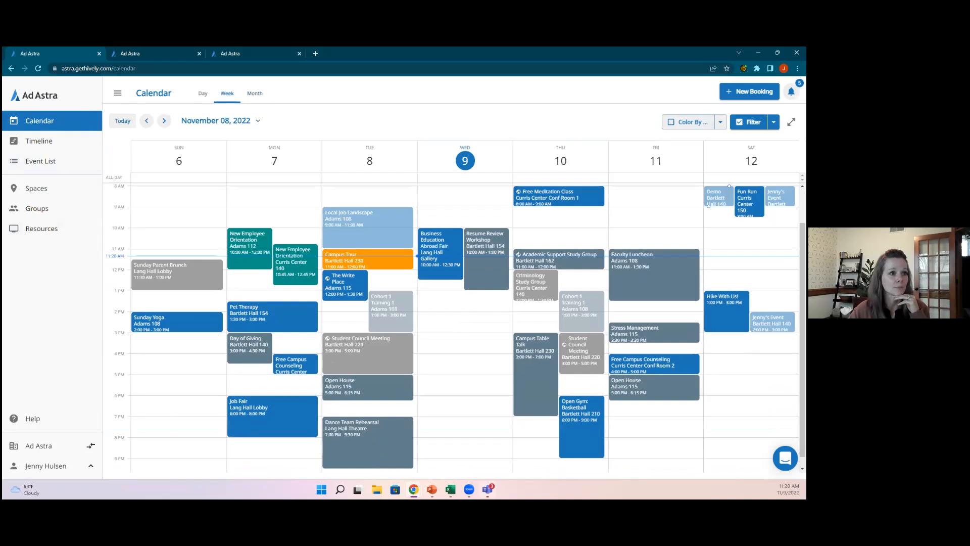
{"action": "left_click", "coordinate": [774, 122]}
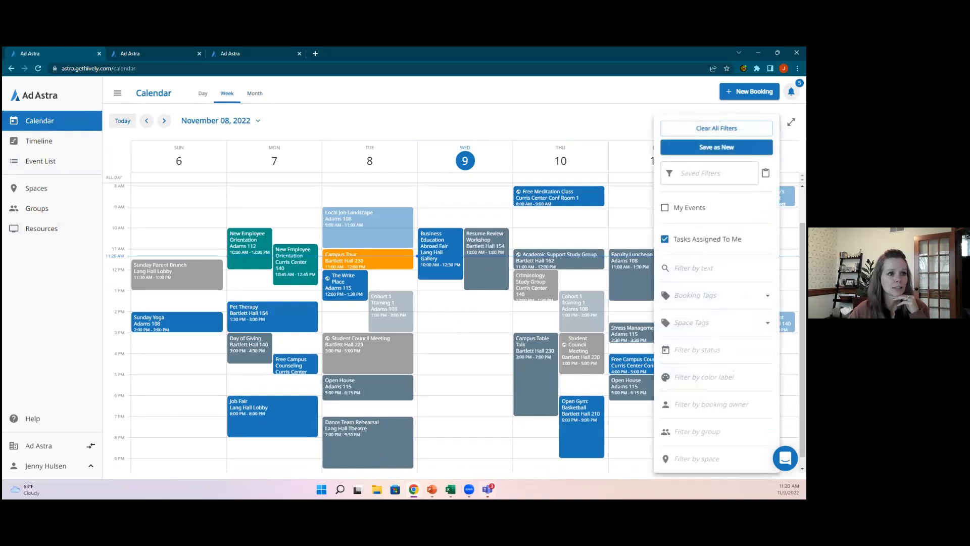
{"action": "left_click", "coordinate": [597, 121]}
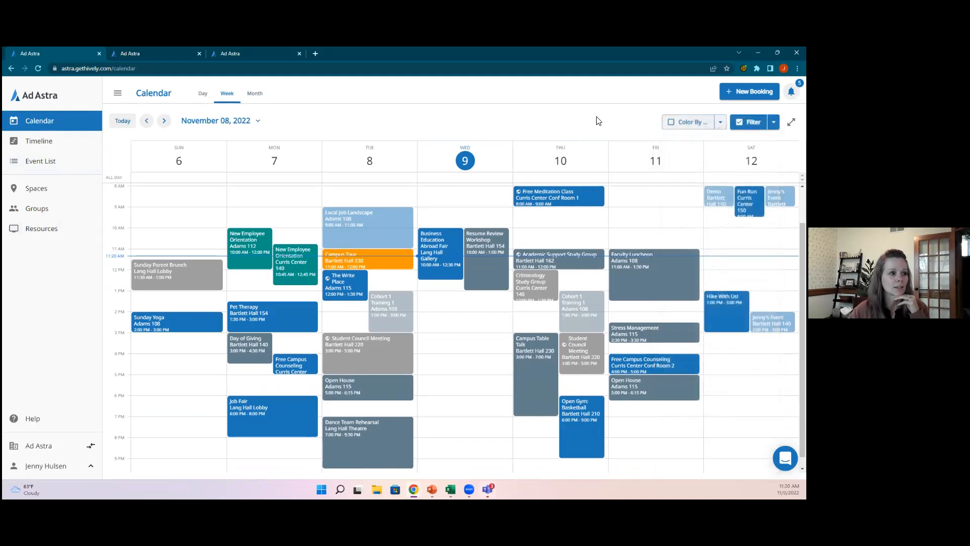
{"action": "left_click", "coordinate": [573, 315]}
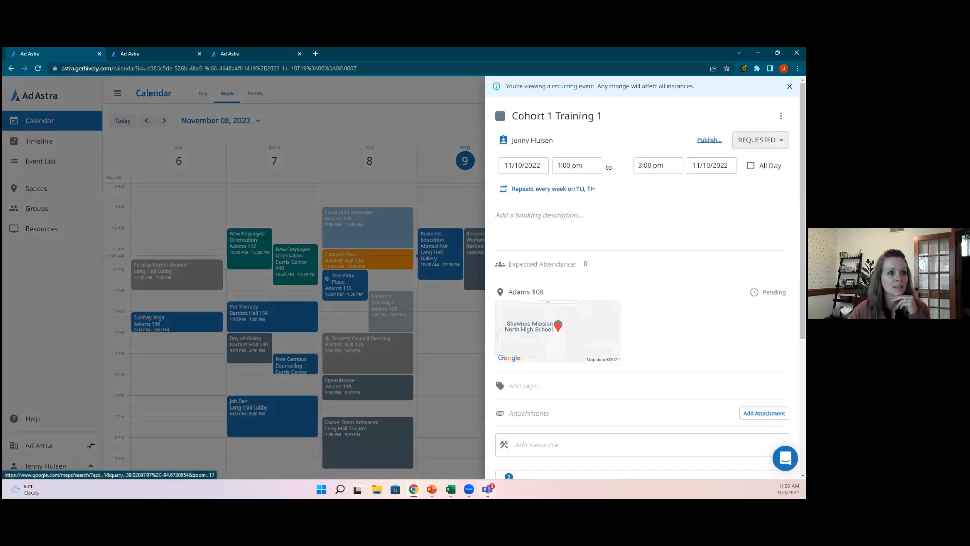
{"action": "left_click", "coordinate": [412, 121]}
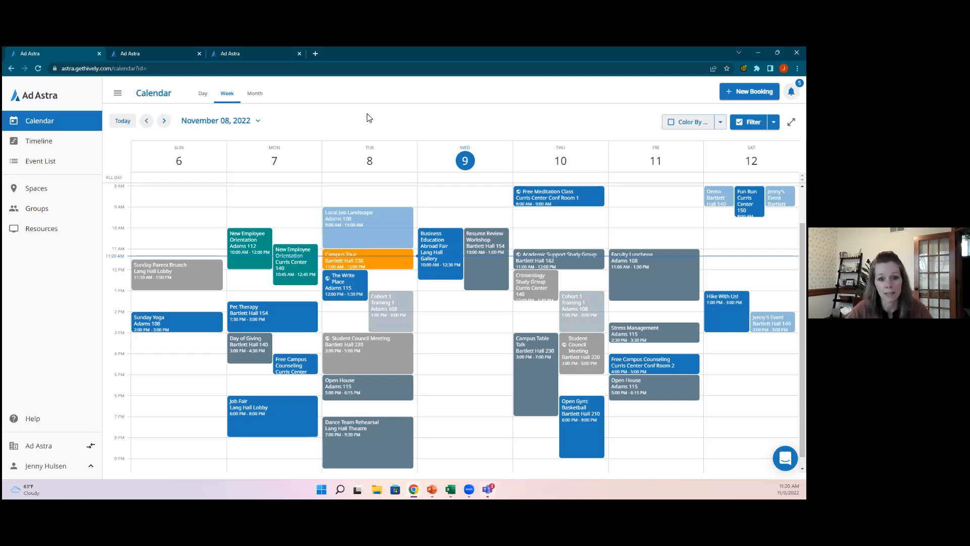
Step: Switch to the public November 2022 event calendar and browse its event gallery
{"action": "left_click", "coordinate": [224, 53]}
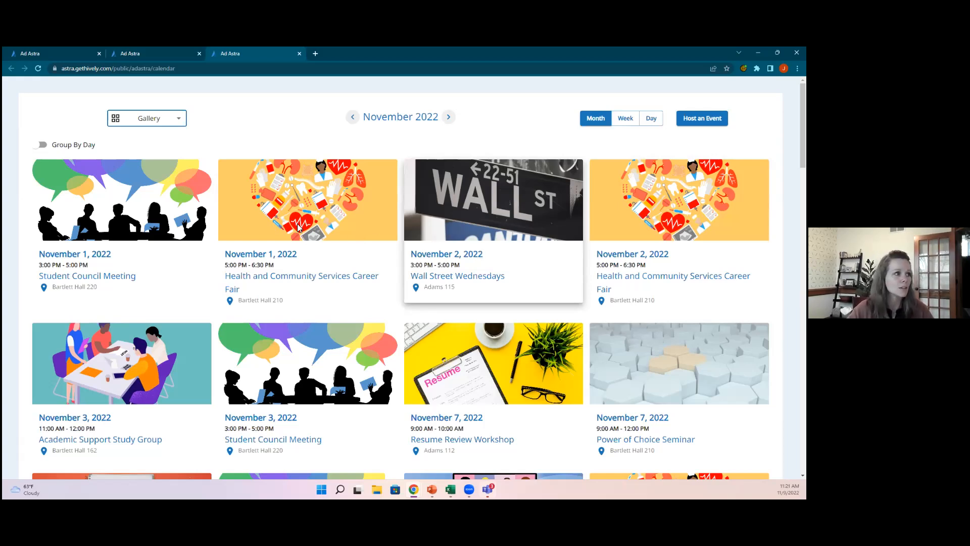
{"action": "scroll", "coordinate": [288, 226], "scroll_direction": "down", "scroll_amount": 1}
{"action": "scroll", "coordinate": [288, 226], "scroll_direction": "down", "scroll_amount": 6}
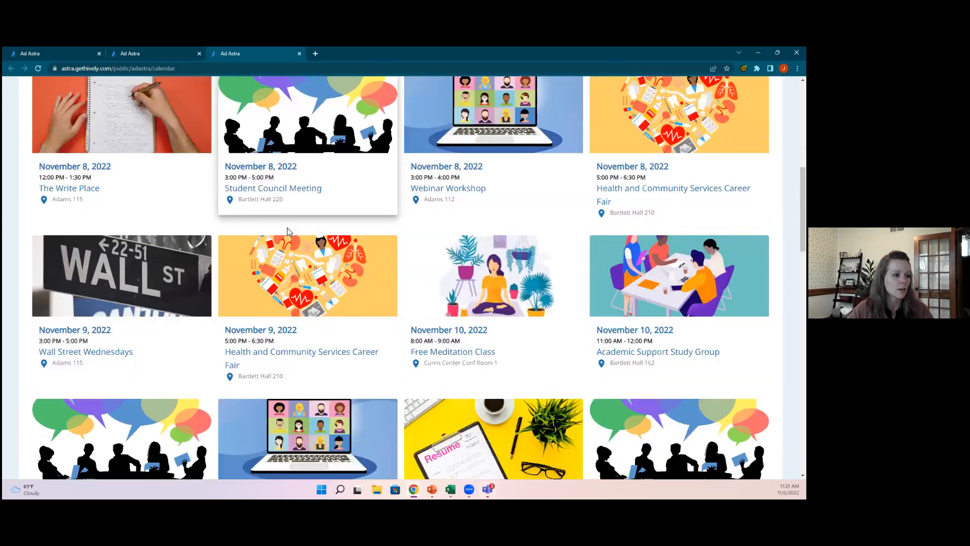
{"action": "scroll", "coordinate": [288, 231], "scroll_direction": "up", "scroll_amount": 5}
{"action": "scroll", "coordinate": [288, 231], "scroll_direction": "up", "scroll_amount": 3}
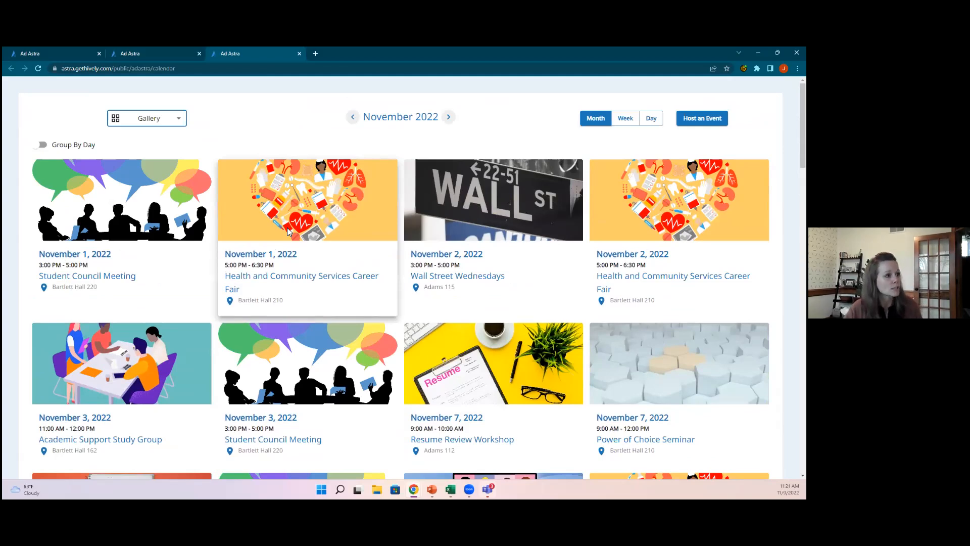
{"action": "left_click", "coordinate": [162, 122]}
{"action": "left_click", "coordinate": [152, 139]}
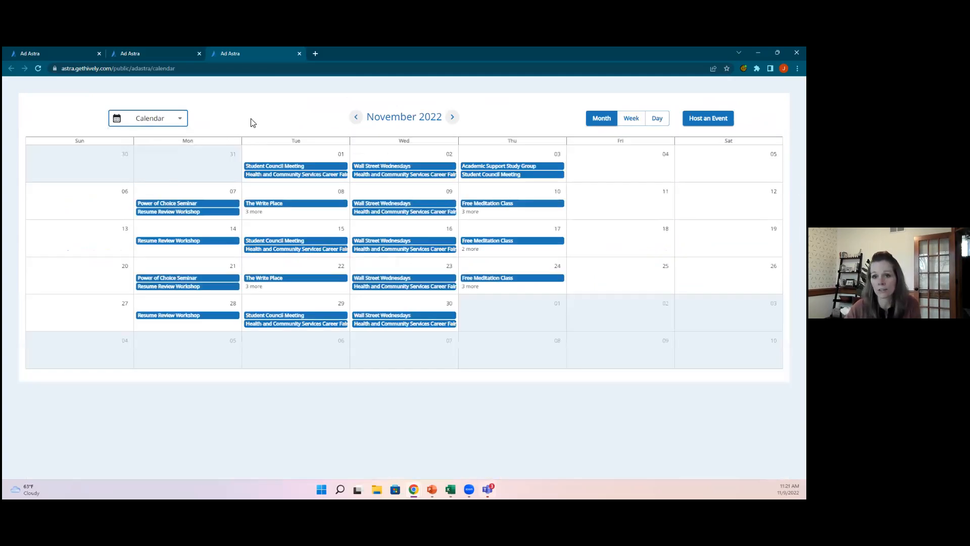
{"action": "left_click", "coordinate": [151, 121]}
{"action": "left_click", "coordinate": [135, 154]}
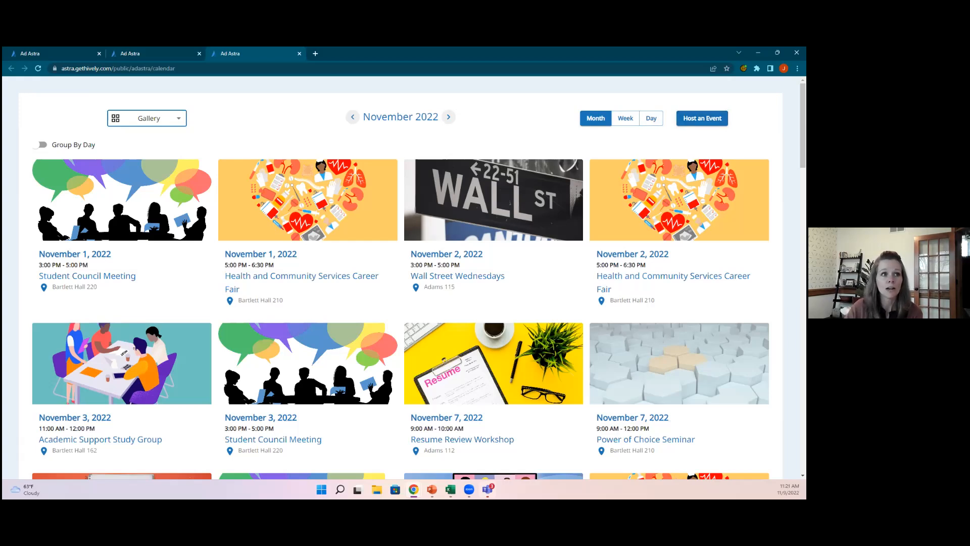
Step: Preview Host an Event, return to the calendar, then present the Future Features slide
{"action": "left_click", "coordinate": [702, 119]}
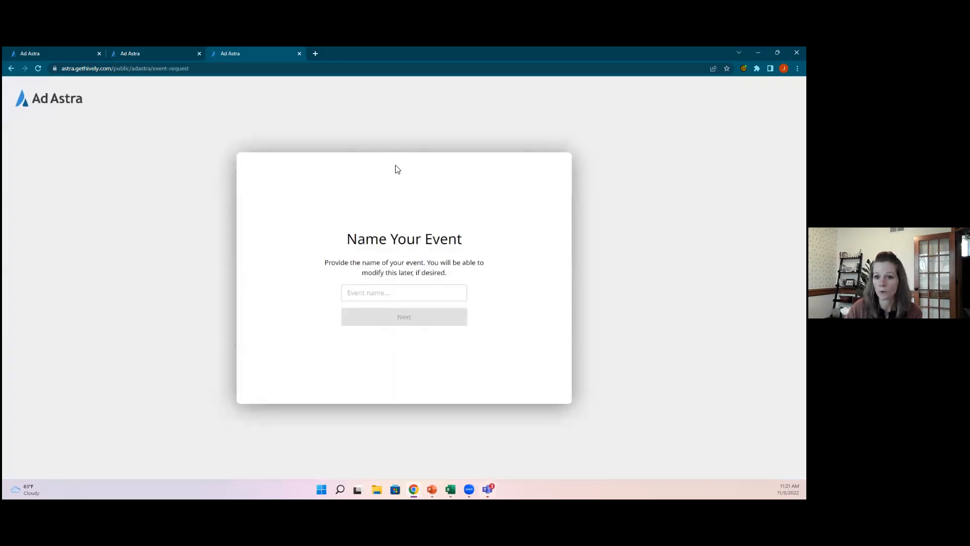
{"action": "left_click", "coordinate": [12, 68]}
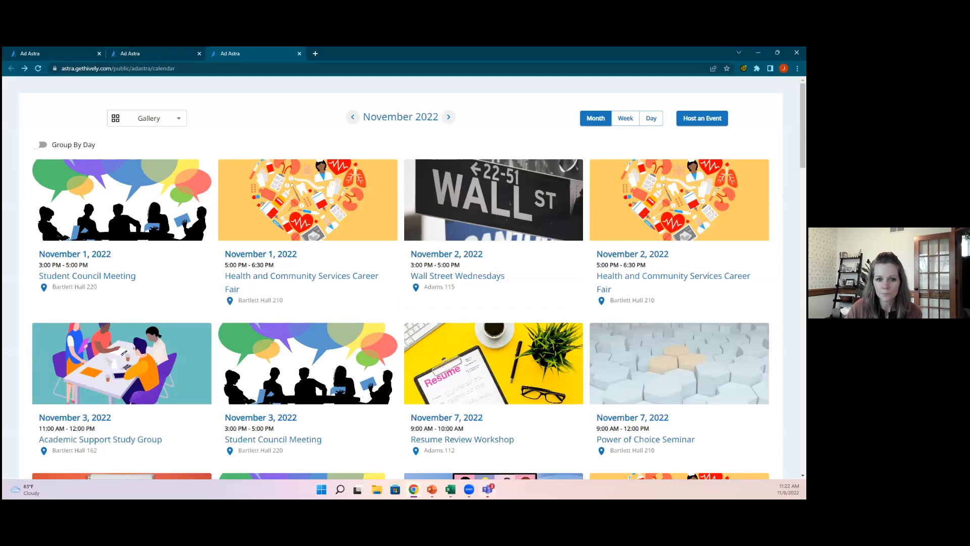
{"action": "key", "text": "alt+Tab"}
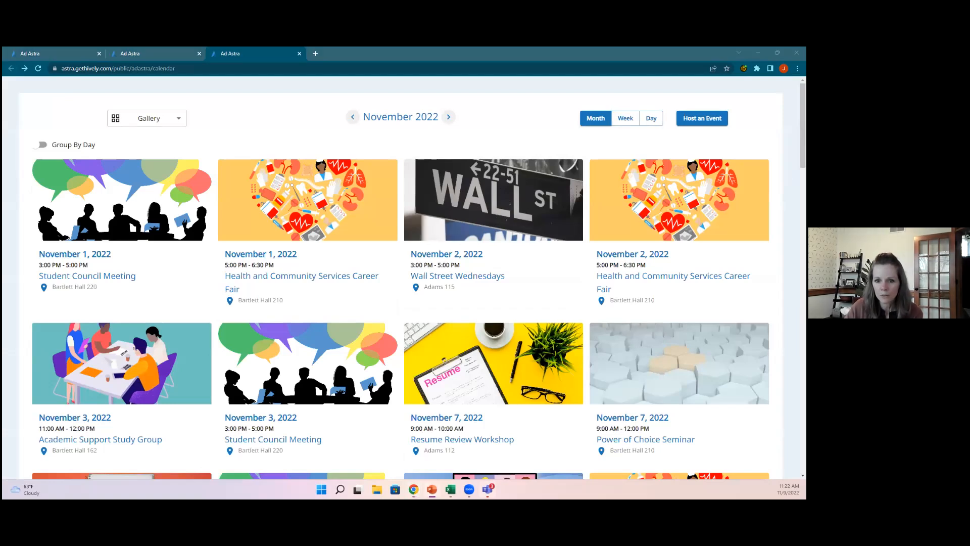
{"action": "key", "text": "alt+Tab"}
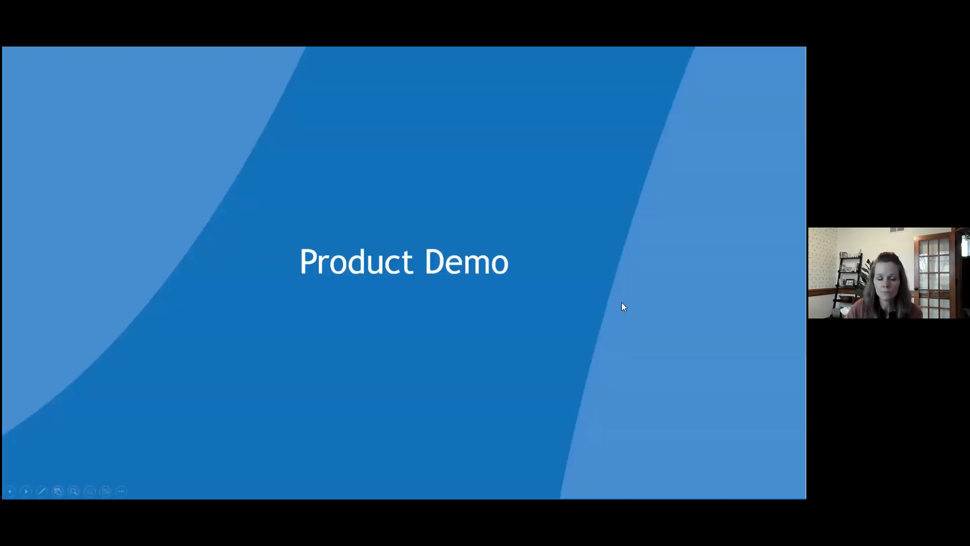
{"action": "key", "text": "Right"}
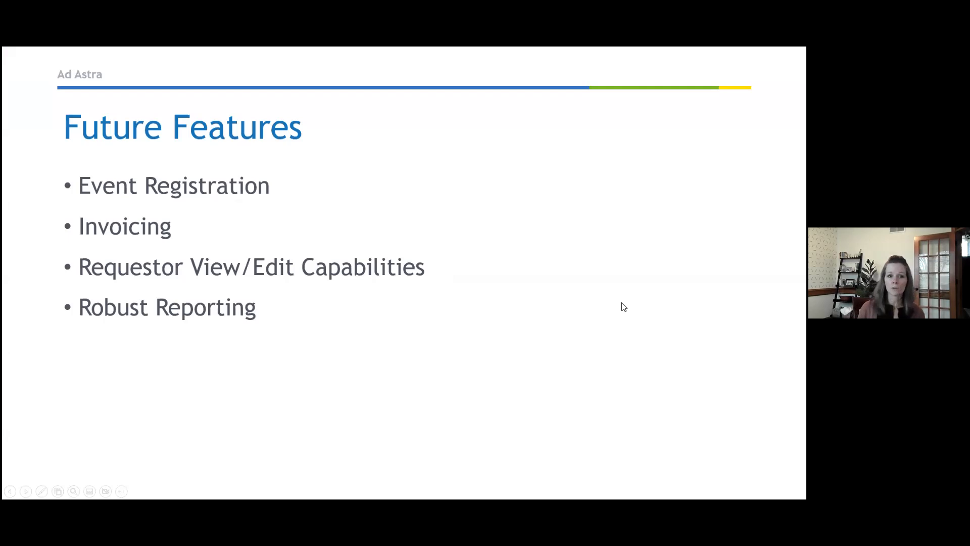